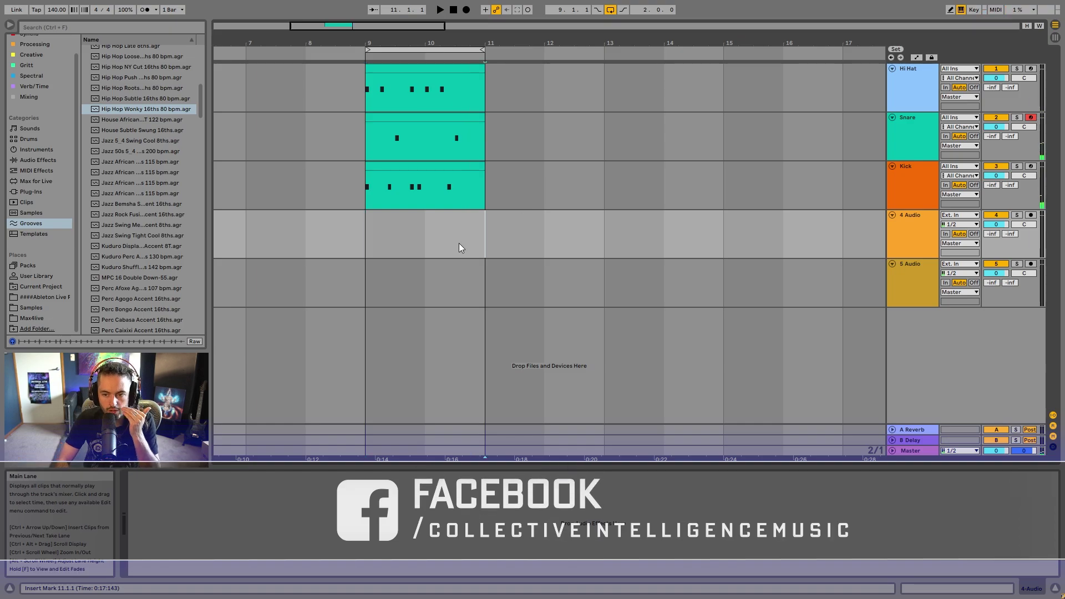
- Delete the two empty audio tracks, solo the Snare track and audition the loop from bar 9
shift+click(901, 294)
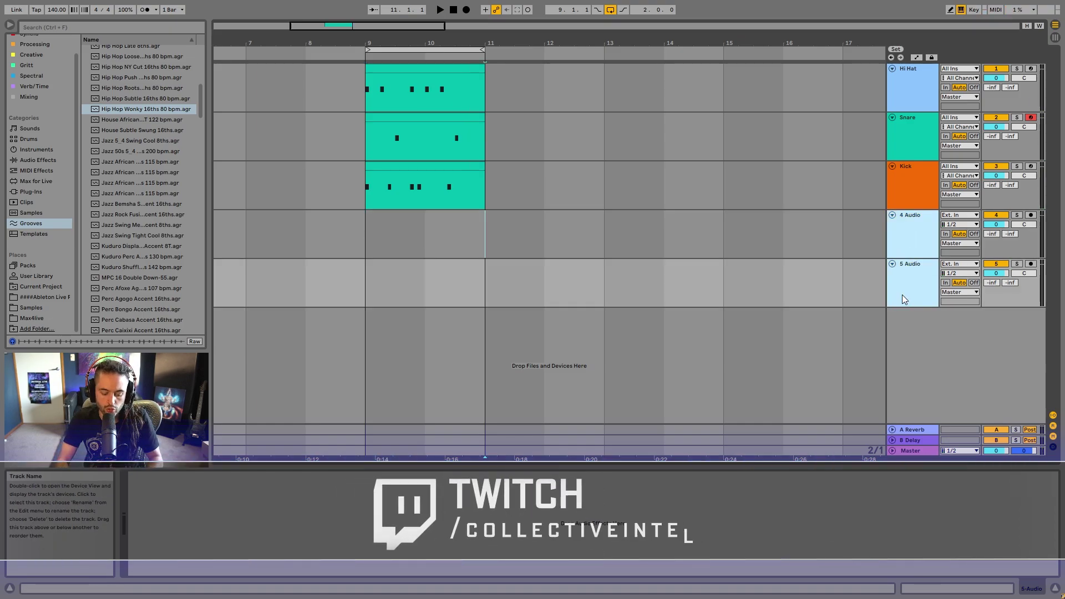
key(Delete)
click(908, 120)
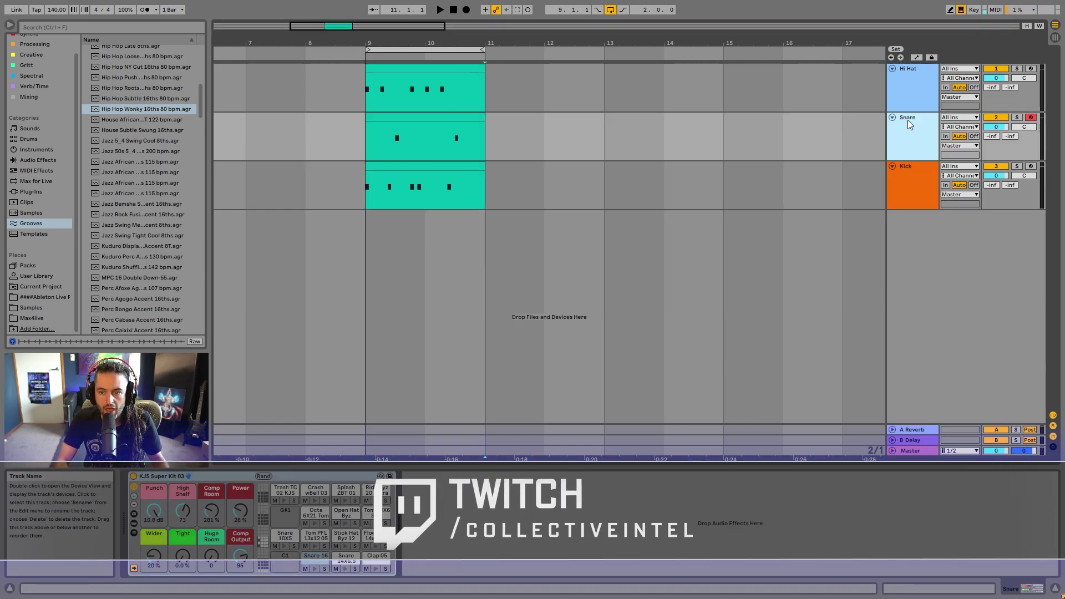
click(1017, 117)
click(381, 137)
key(space)
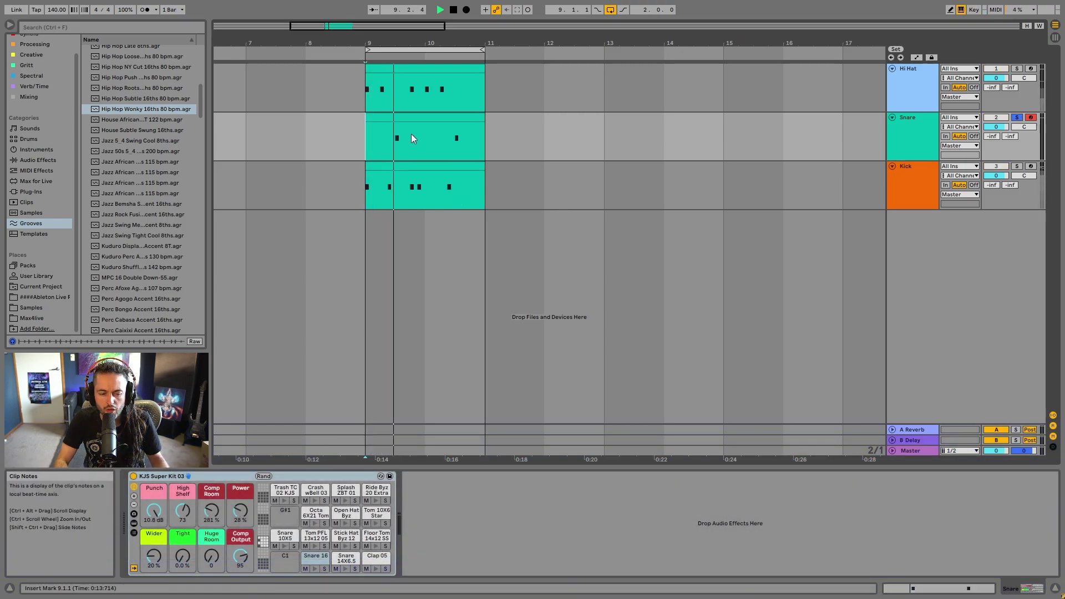
key(space)
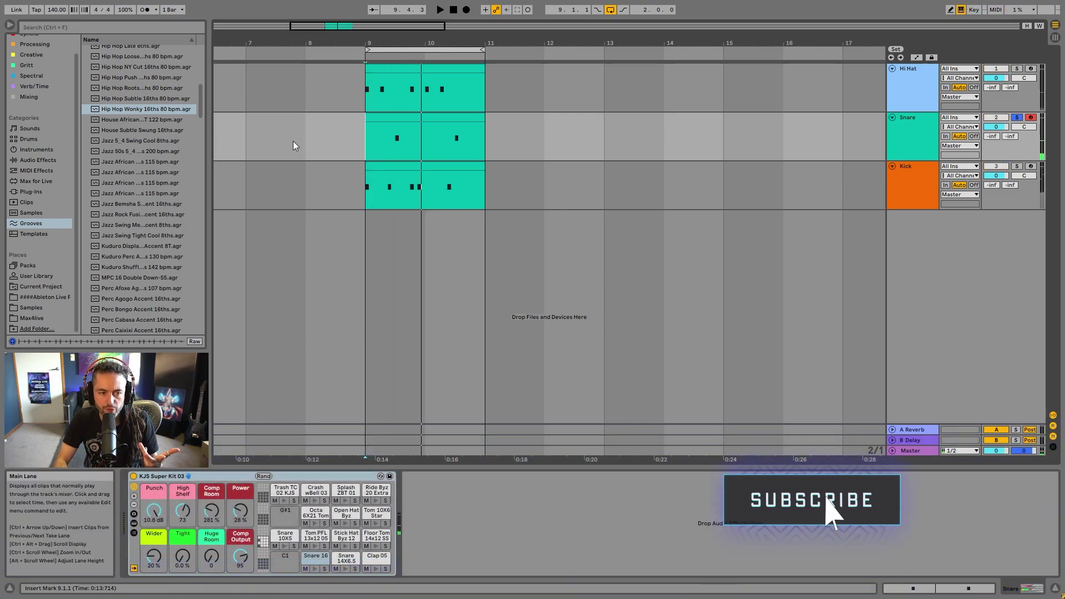
- Load Reverb from the Reverb & Resonance folder onto the Snare track and play the Snare clip
click(35, 162)
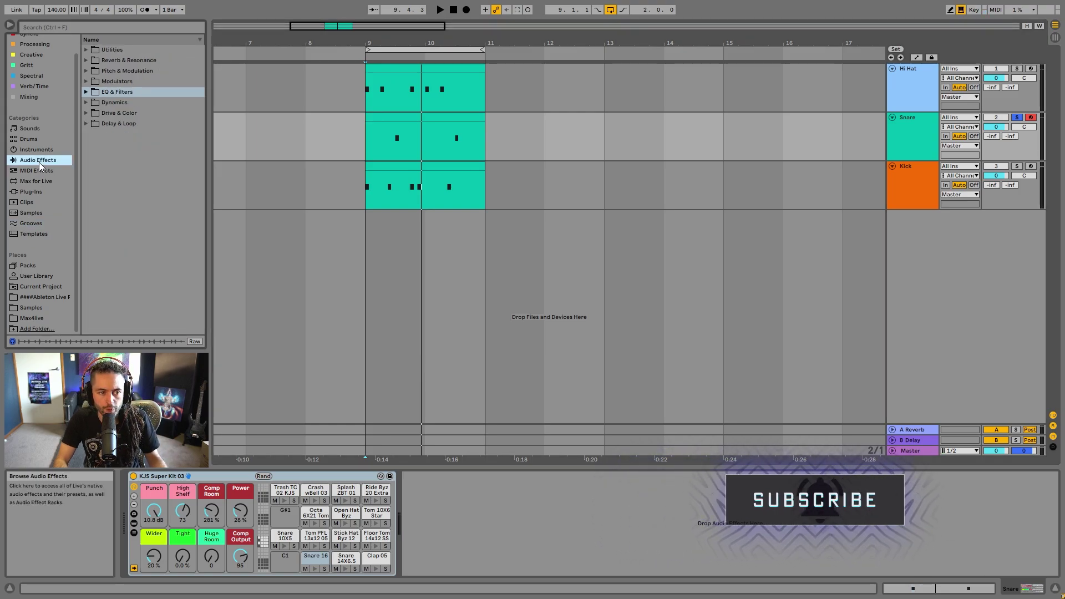
click(86, 60)
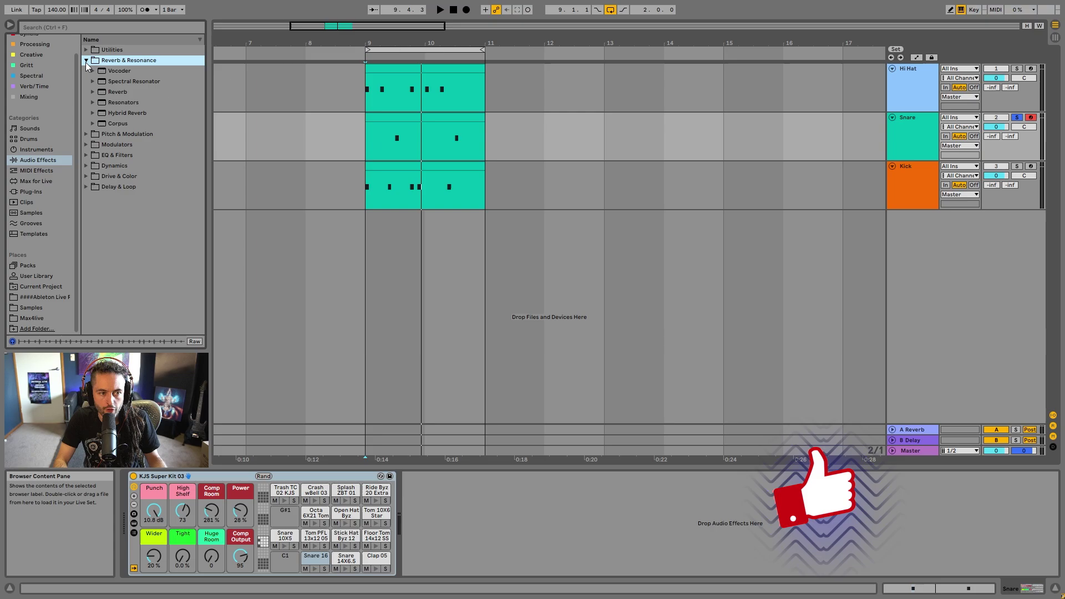
click(118, 92)
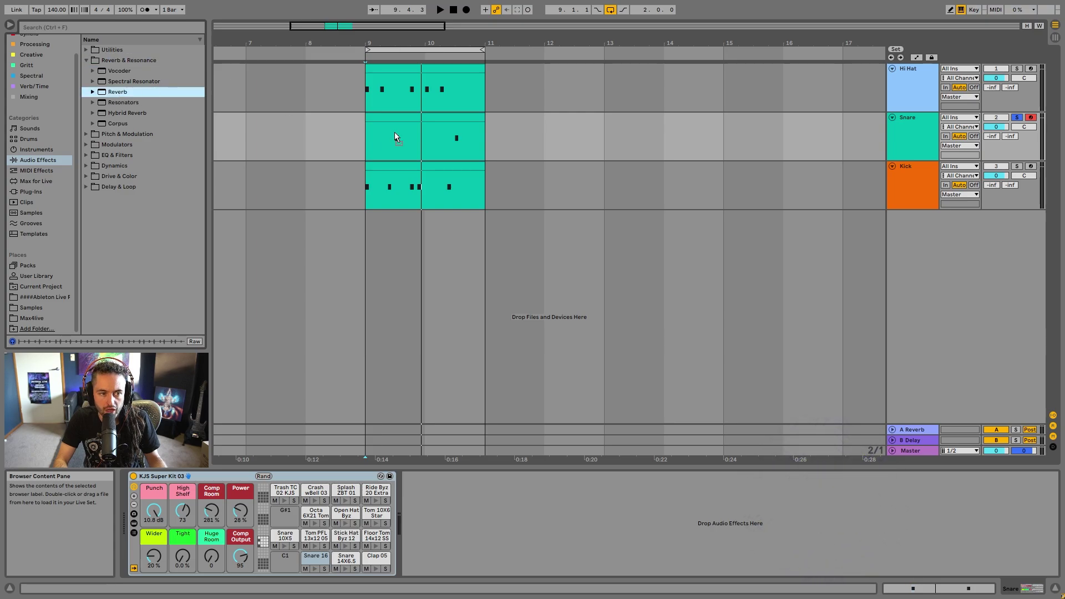
key(Return)
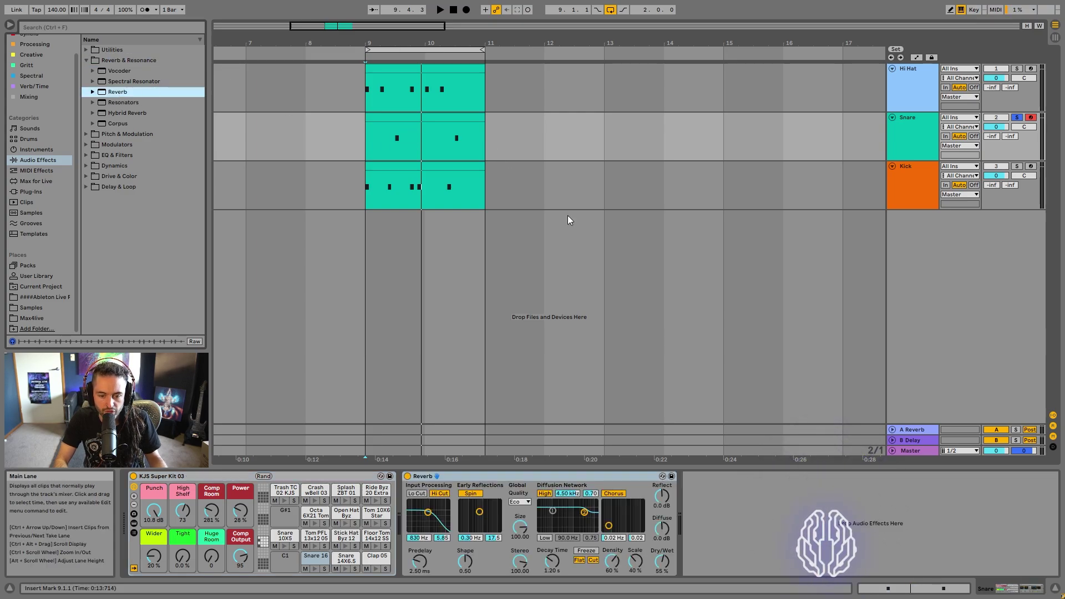
click(364, 128)
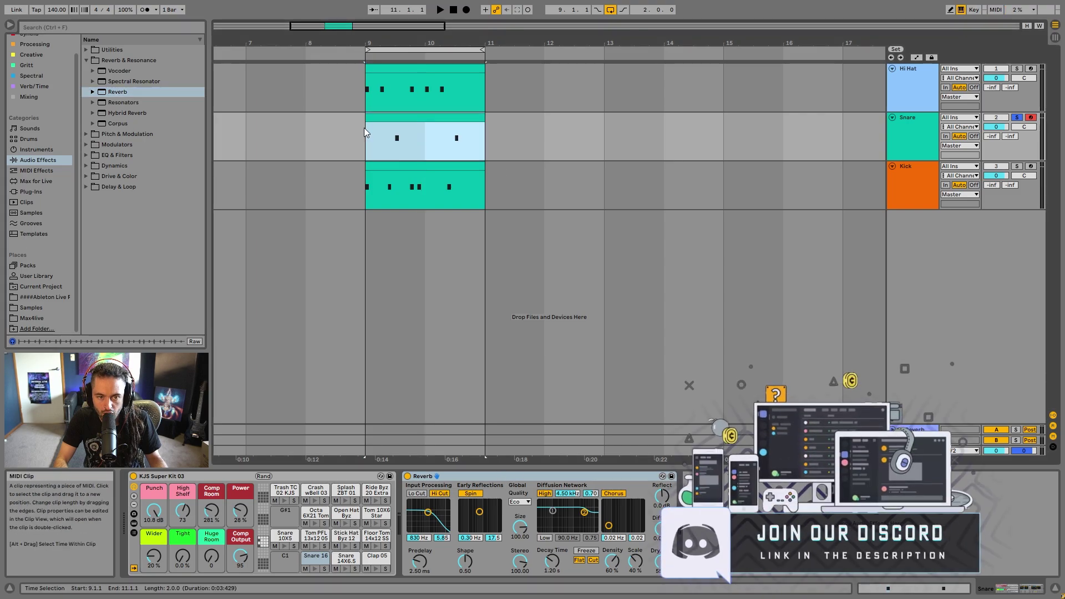
key(space)
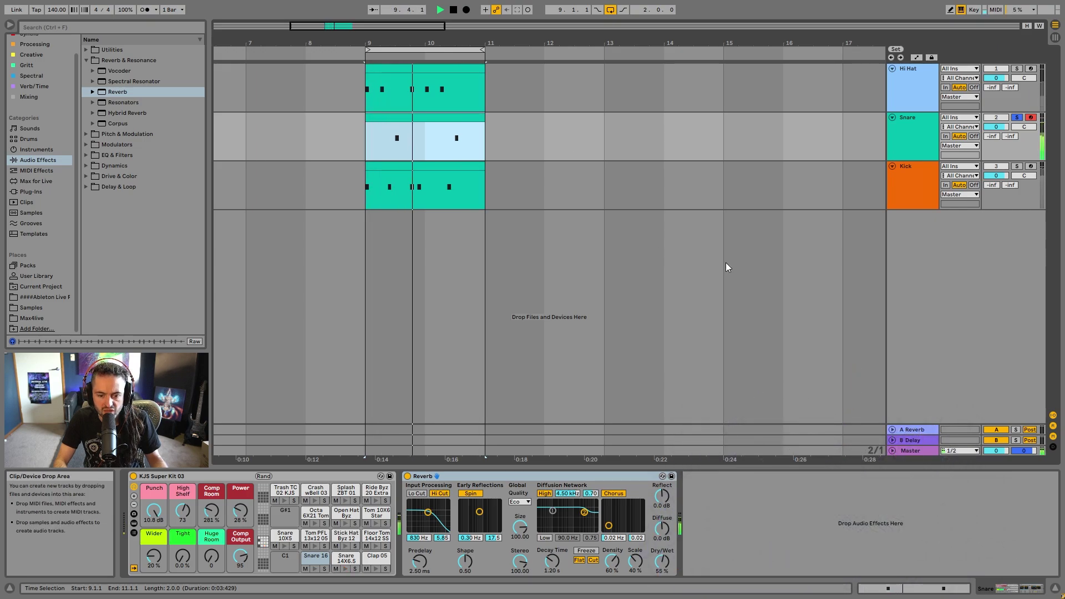
- Audition the Snare Reverb's Dry/Wet at 36 % and 100 % while looping, ending back at 0 %
key(space)
click(906, 118)
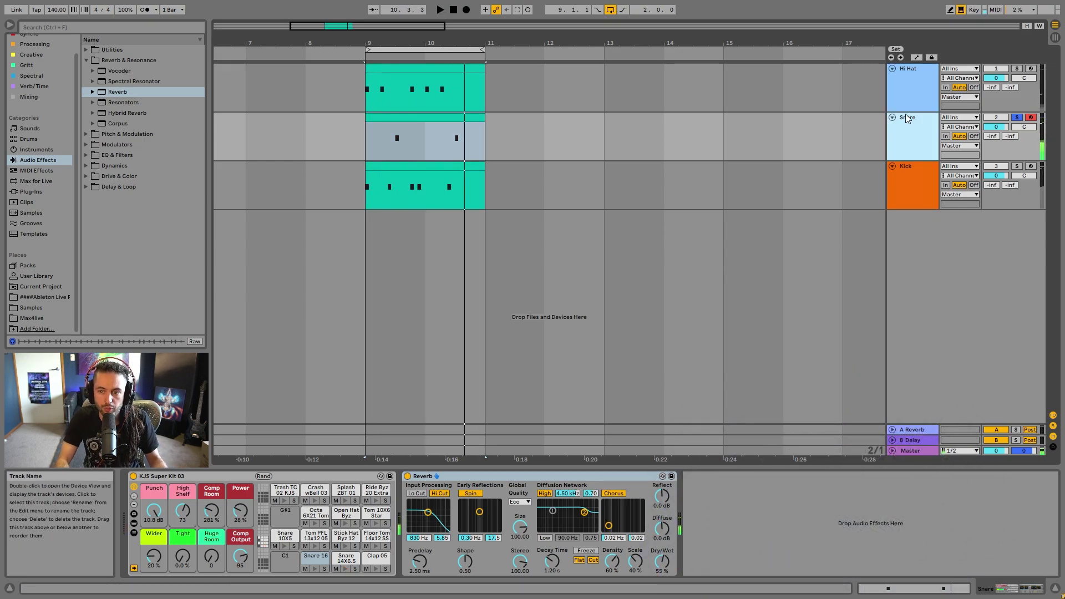
drag(662, 561, 662, 589)
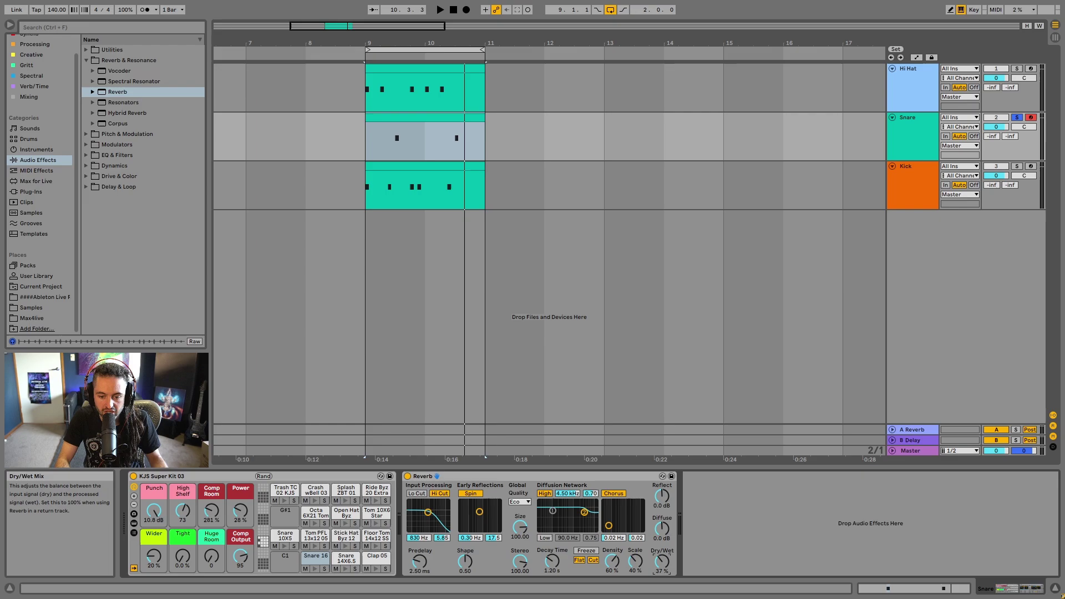
drag(662, 561, 662, 571)
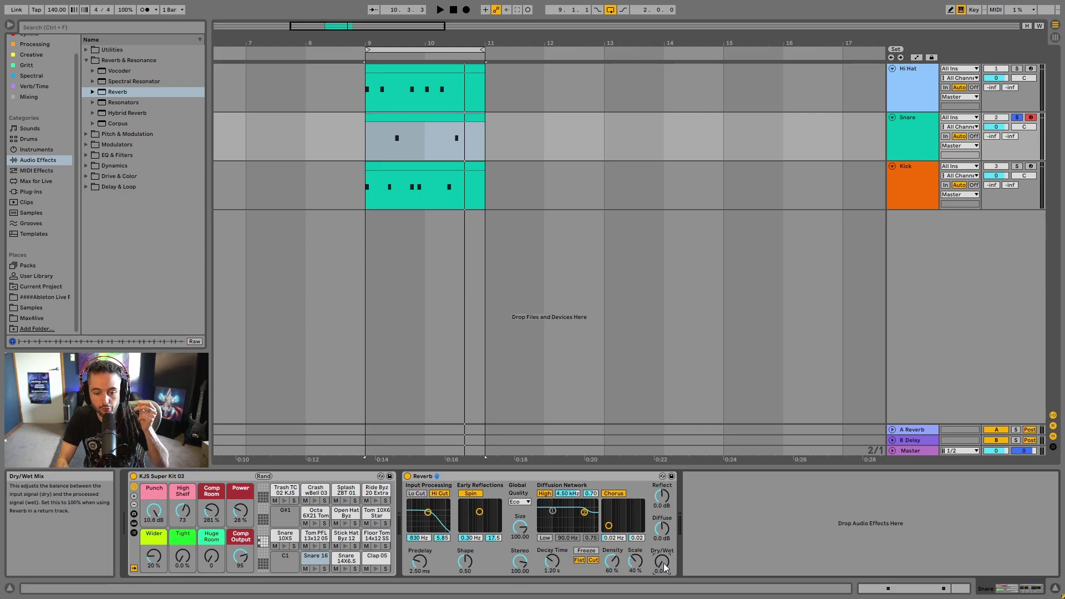
drag(664, 567, 665, 547)
key(space)
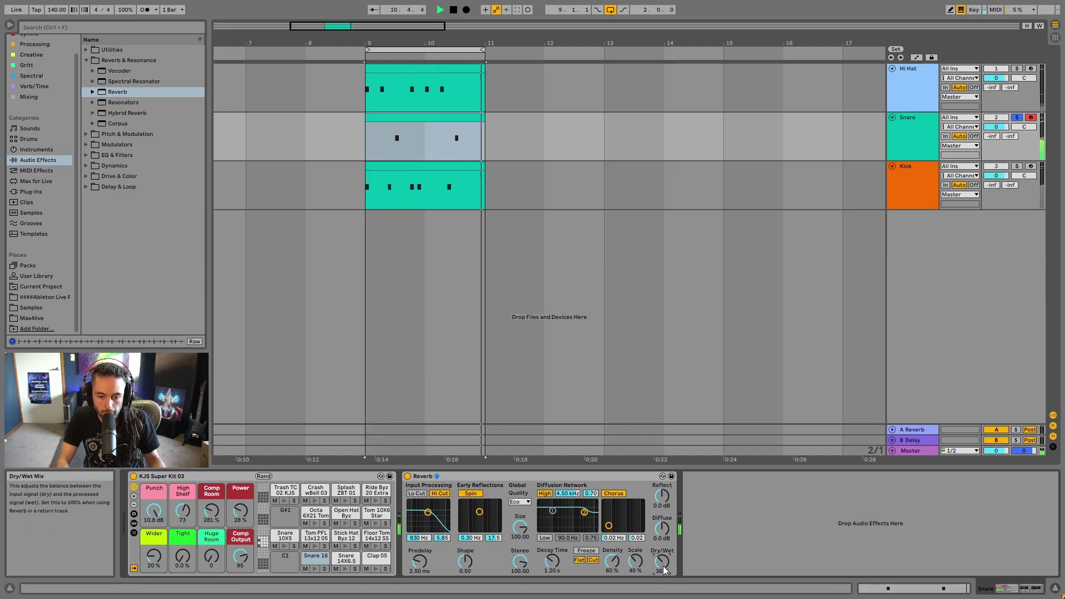
drag(664, 569, 664, 598)
key(space)
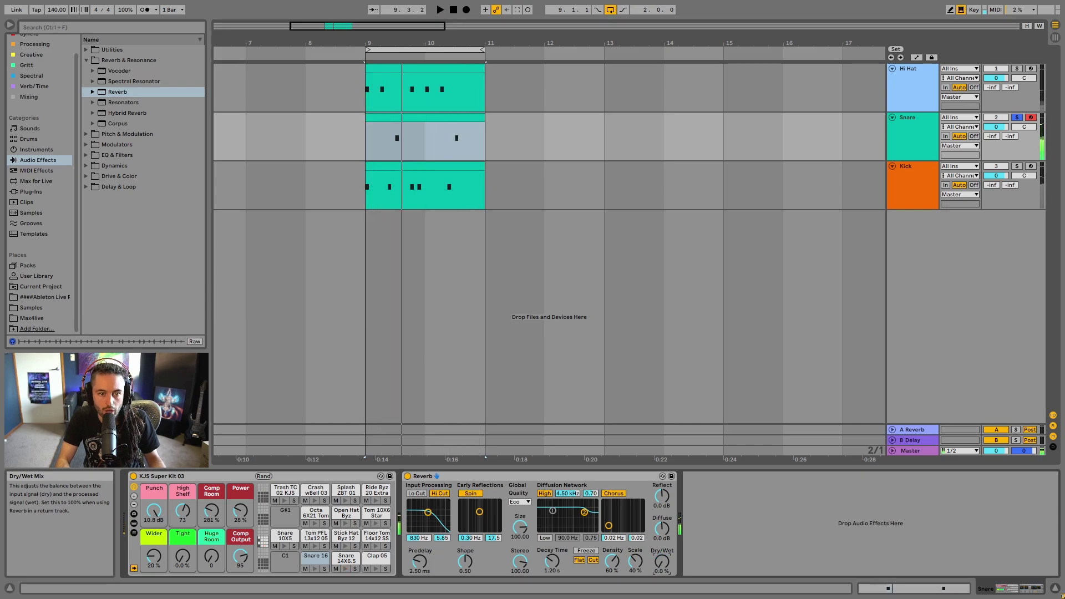
click(580, 480)
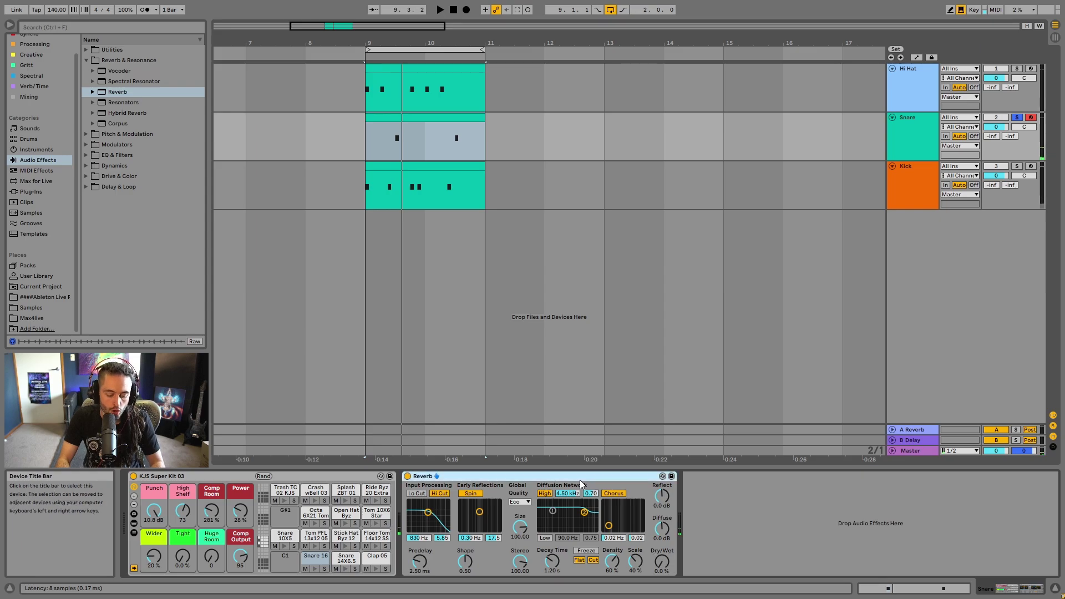
click(476, 52)
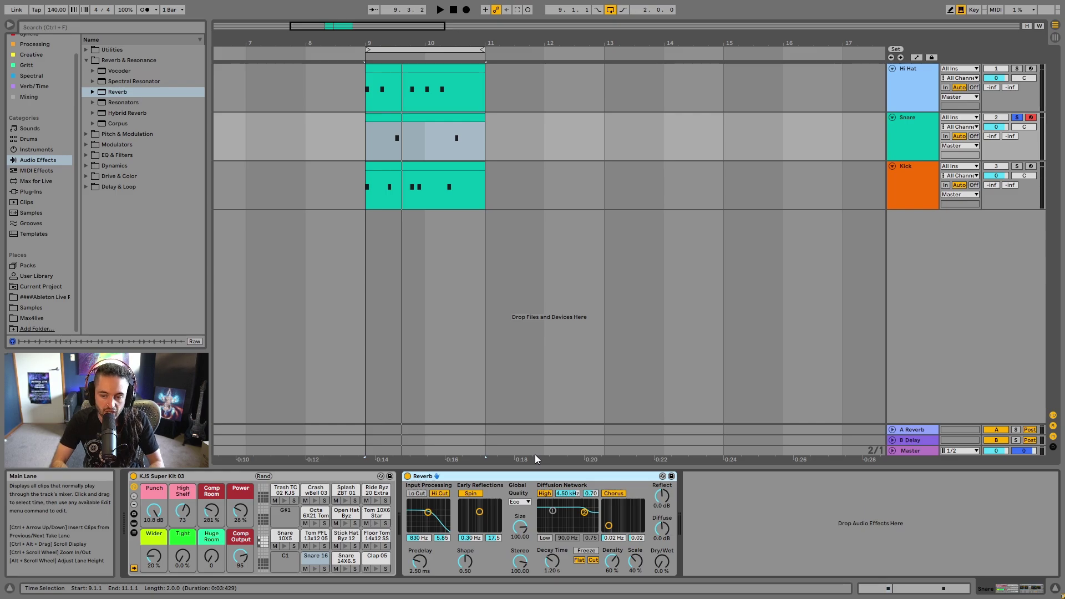
- Insert a new empty return track, C Return, from the track area's context menu
right_click(957, 305)
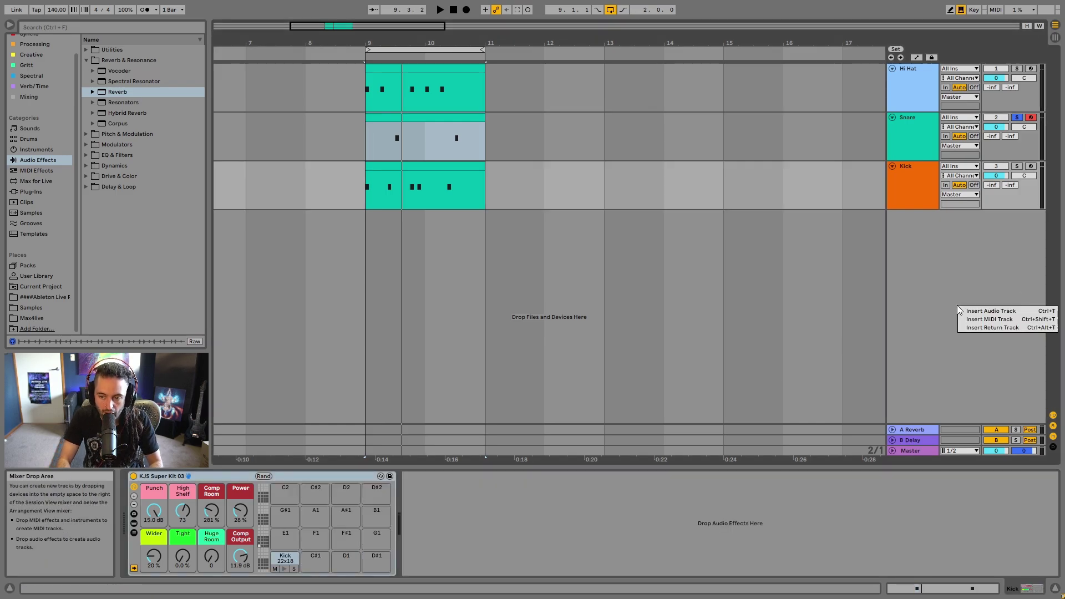
right_click(920, 245)
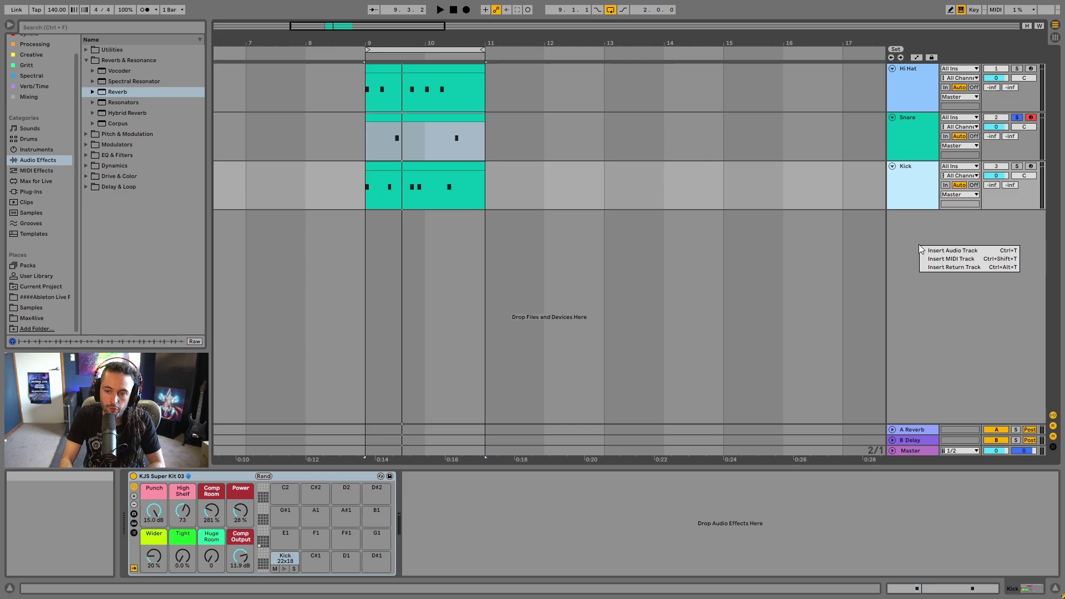
click(951, 268)
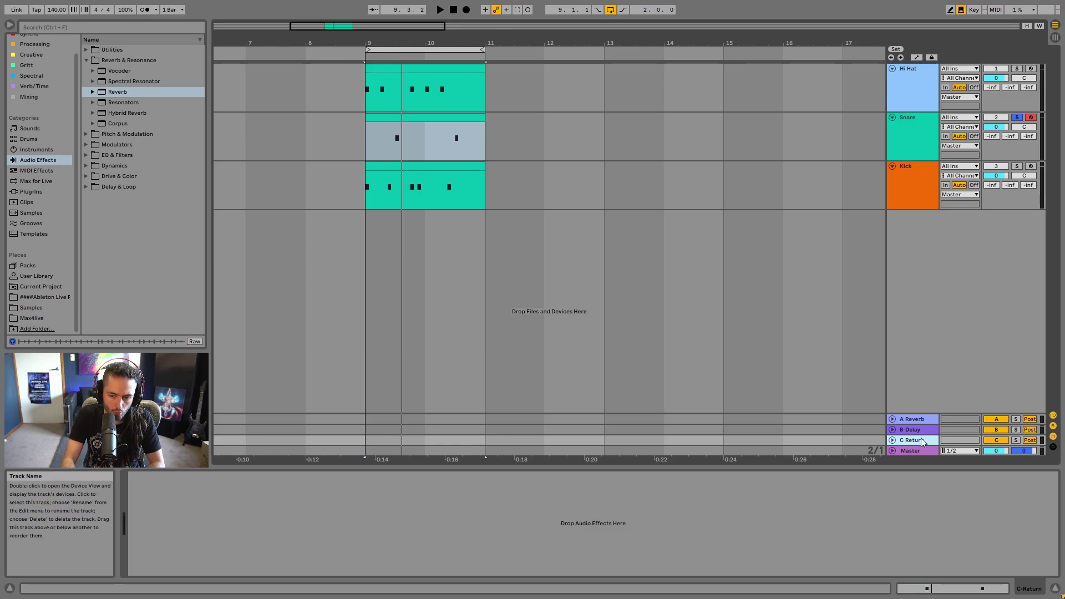
- Inspect the devices on the A Reverb and B Delay return tracks
click(922, 420)
click(921, 430)
click(924, 420)
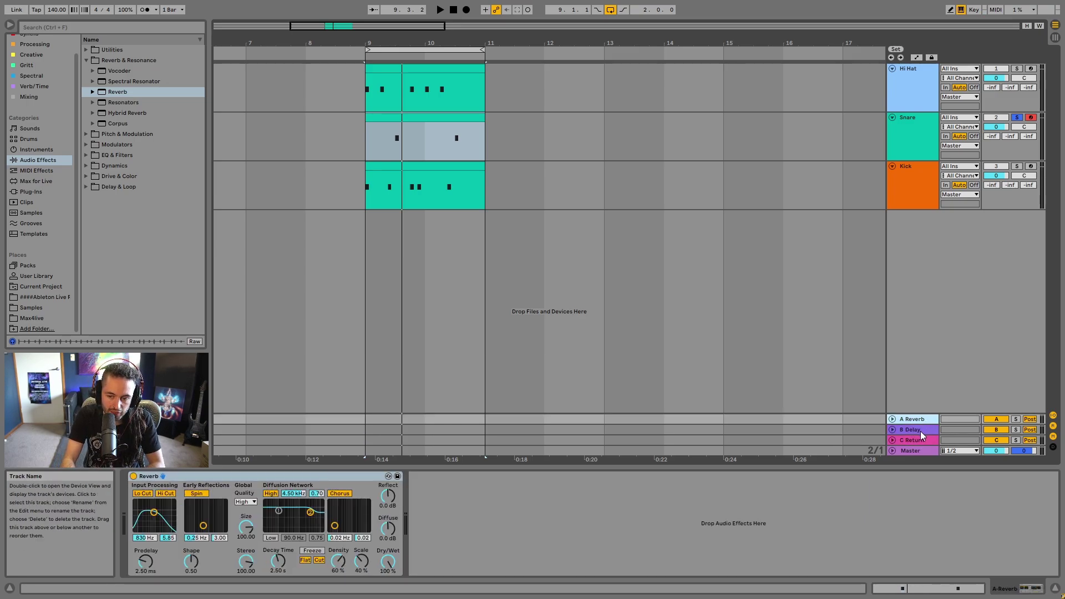
click(920, 430)
click(925, 419)
click(918, 430)
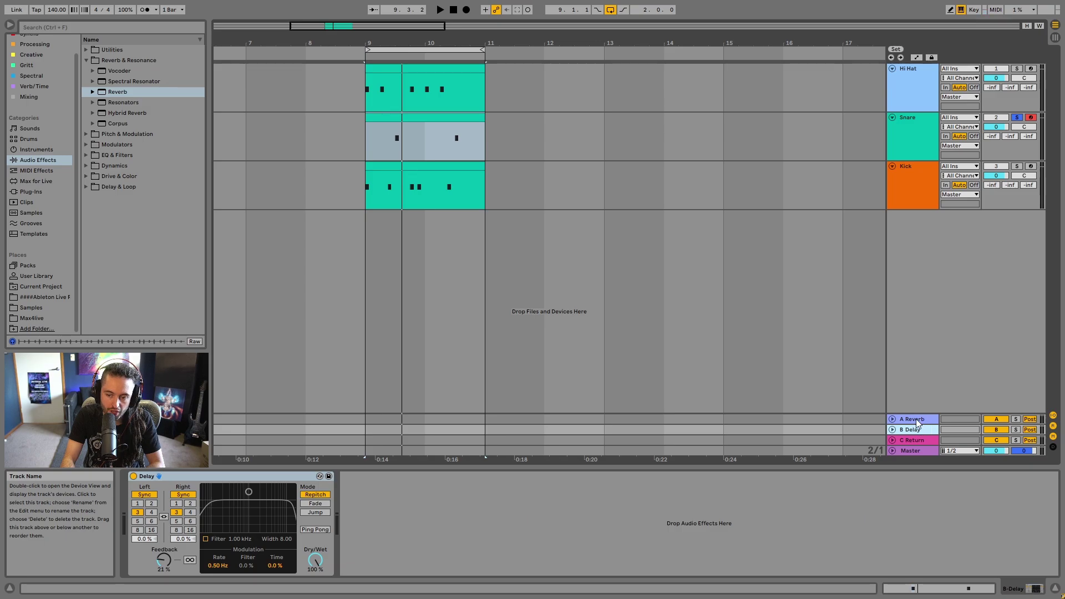
click(919, 420)
click(913, 431)
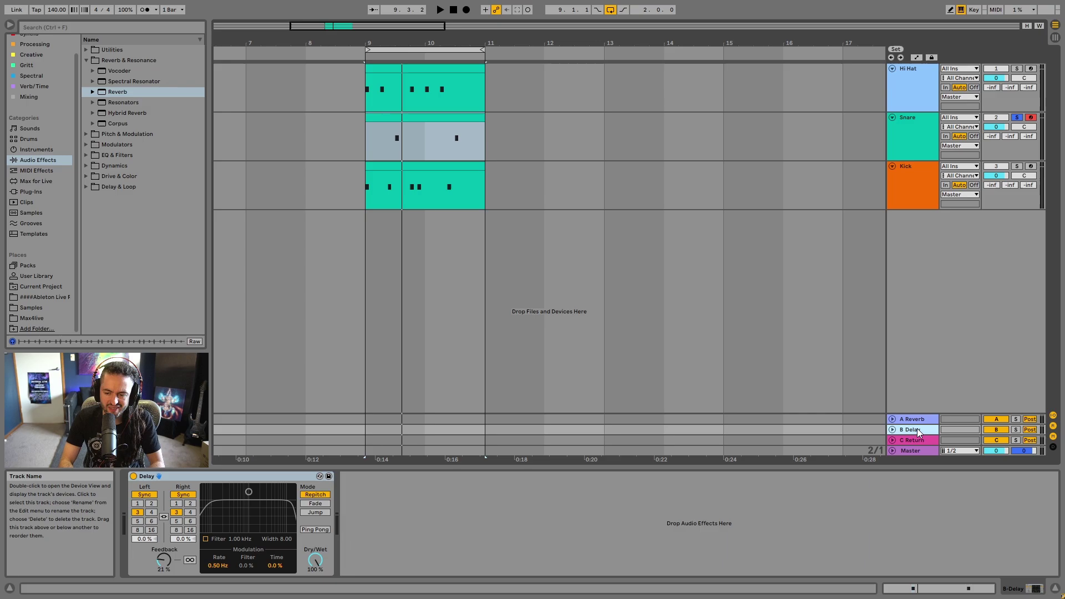
- Delete the C Return track and recheck the reverb and delay on A Reverb and B Delay
click(921, 441)
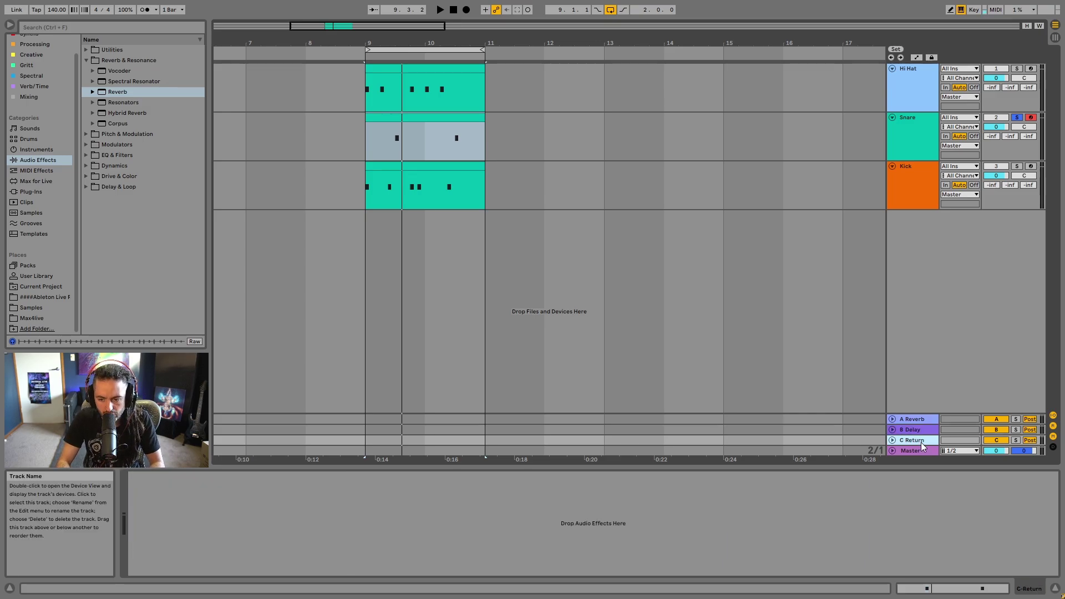
key(Delete)
click(923, 430)
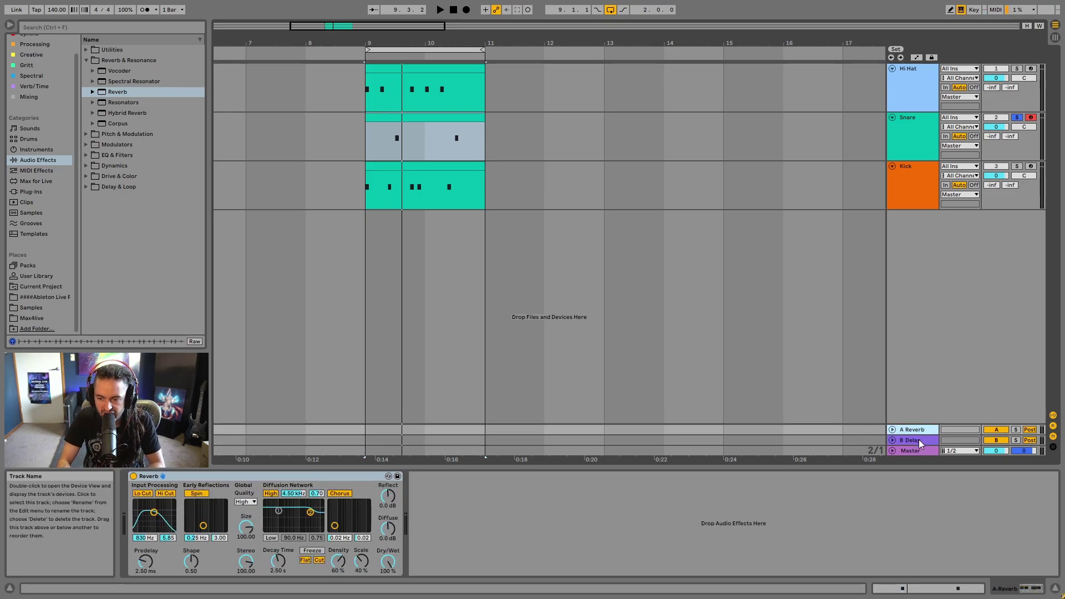
click(919, 439)
click(923, 432)
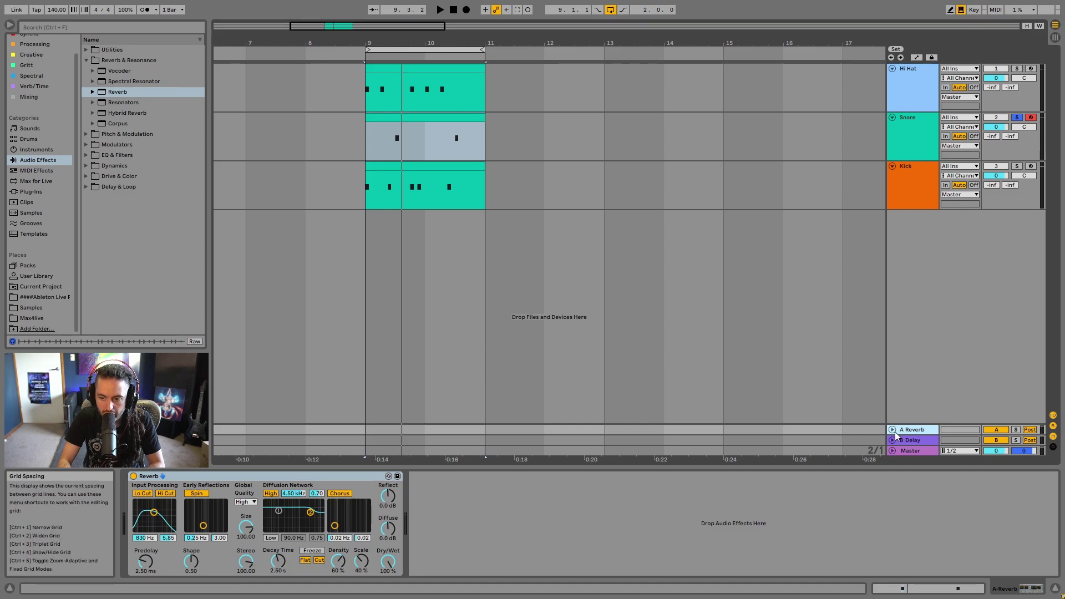
click(913, 440)
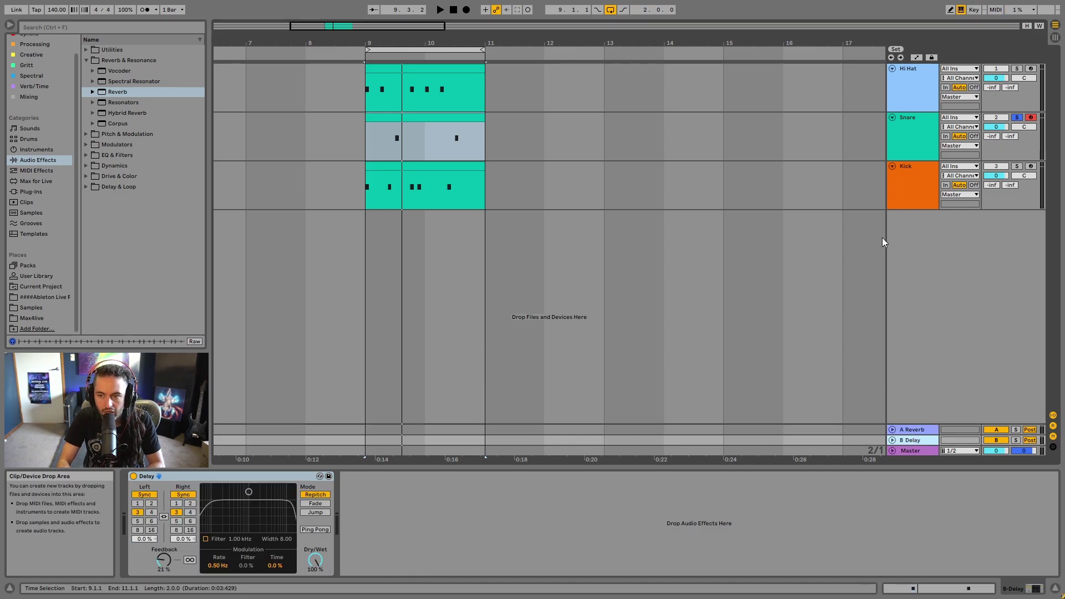
- Unfold the A Reverb return track to show its Reverb device
click(991, 136)
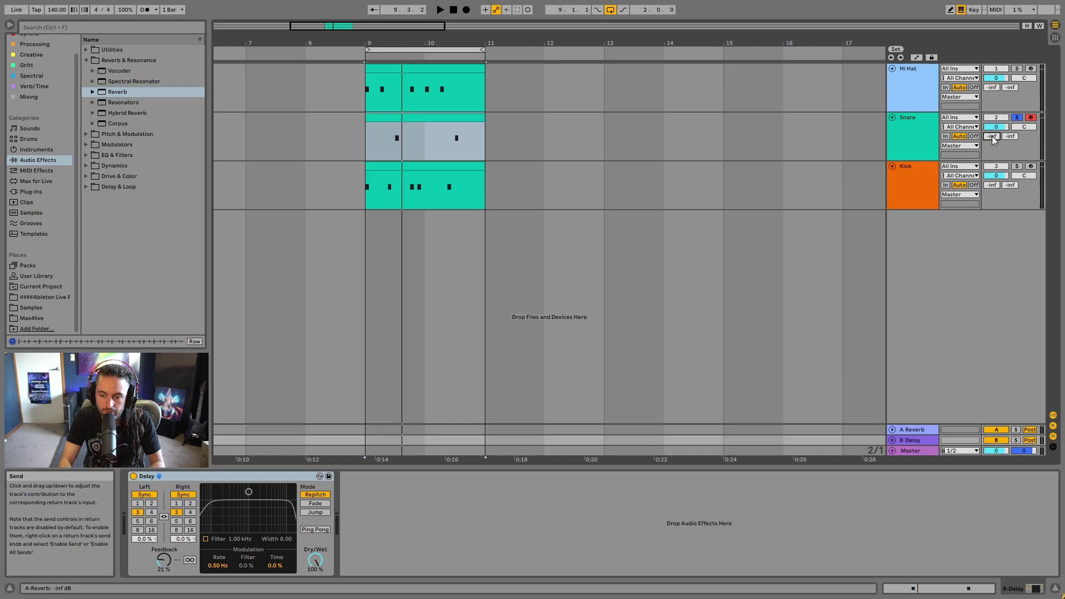
click(920, 432)
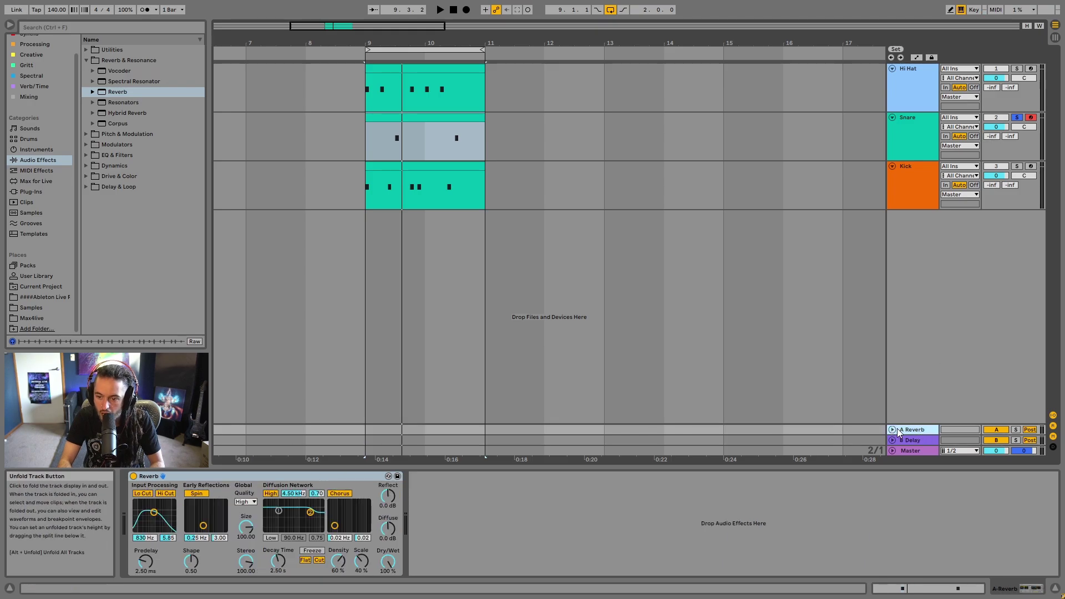
click(912, 118)
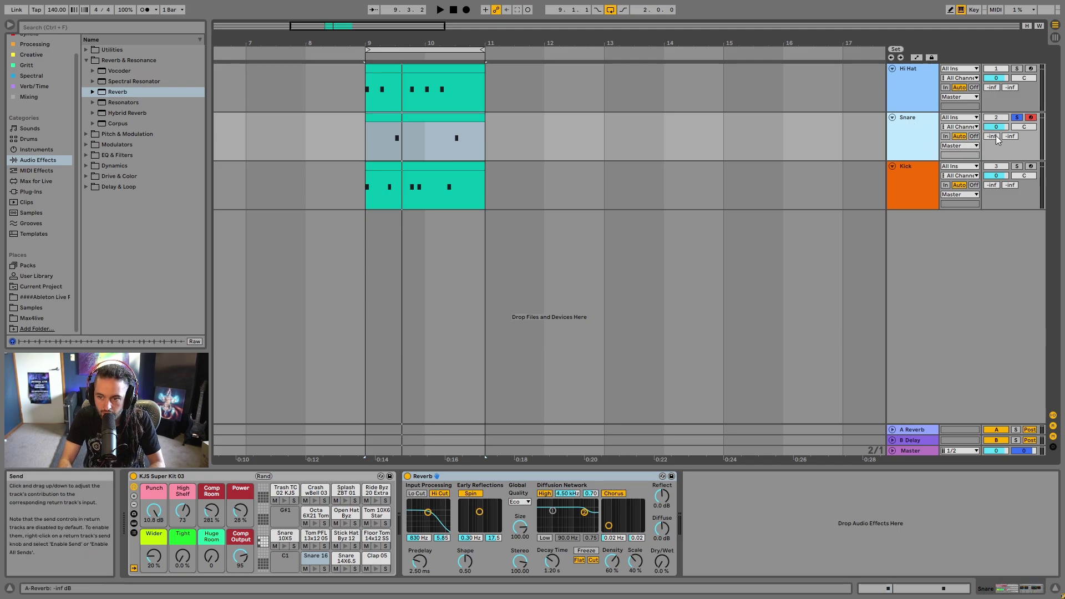
click(891, 428)
click(913, 405)
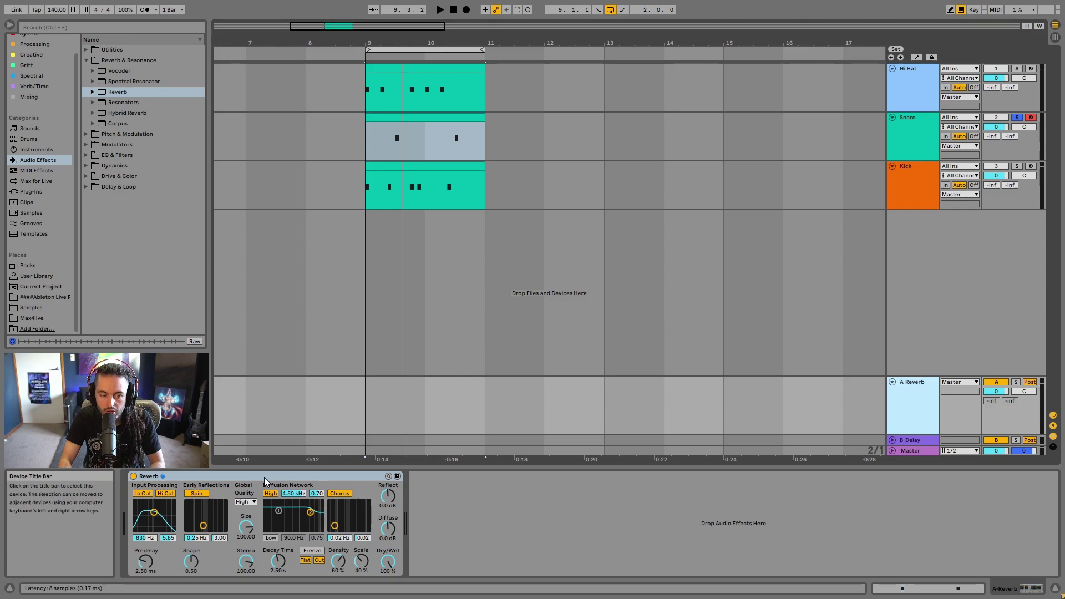
- Raise the Snare's A Reverb send to 0 dB, audition it, and switch off the Snare's own Reverb
drag(994, 135, 998, 135)
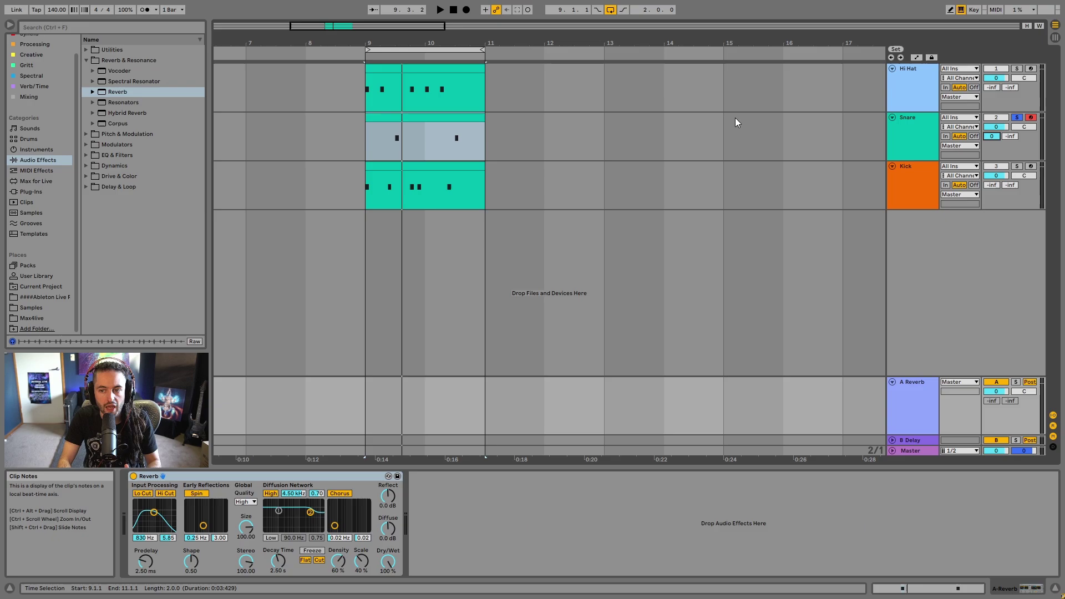
key(space)
click(906, 137)
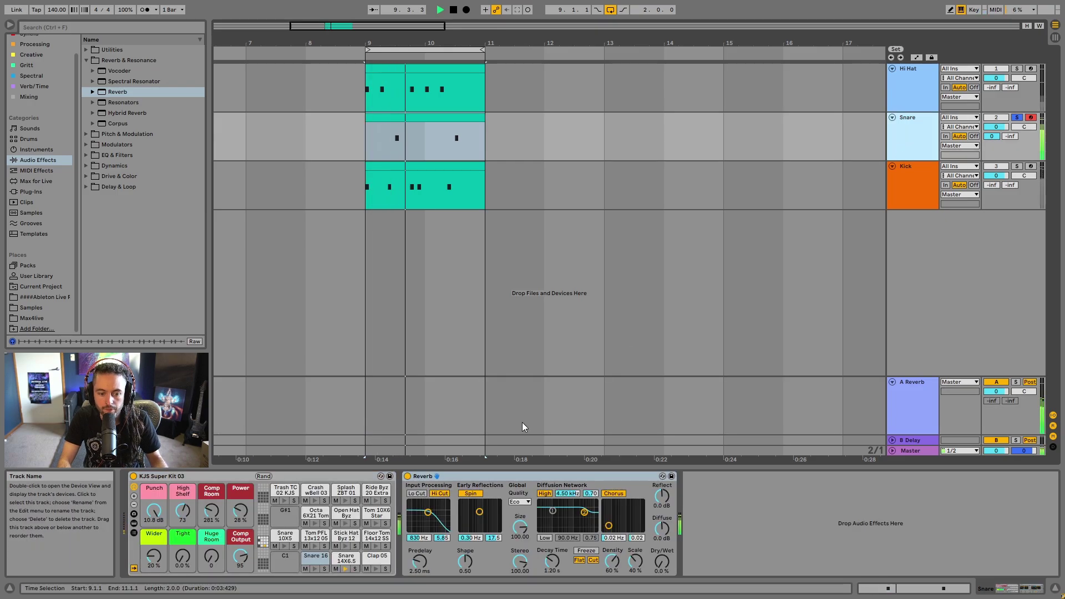
key(space)
click(408, 476)
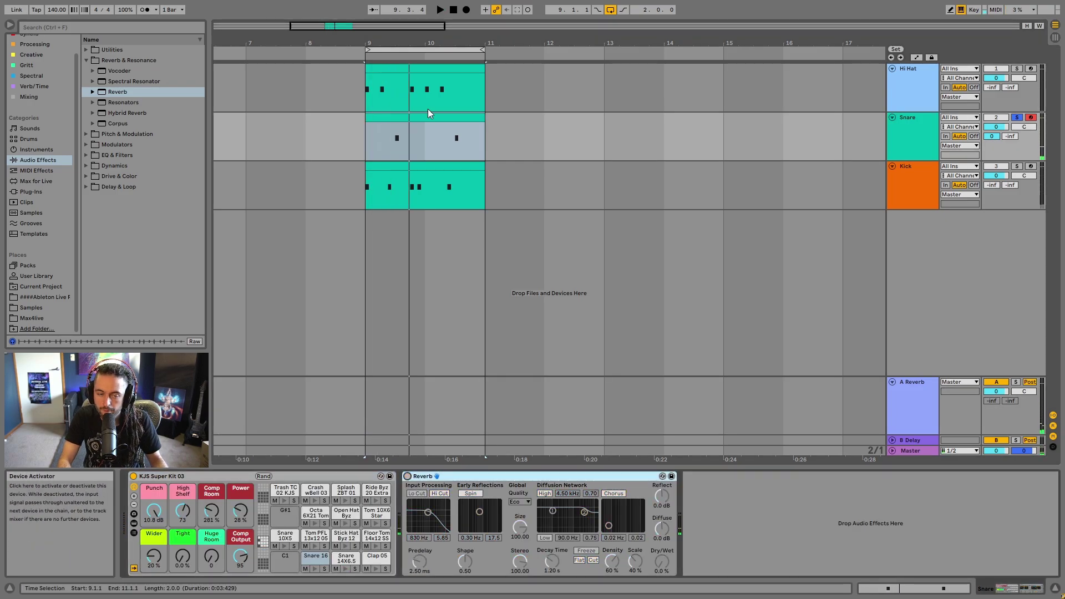
- Play the Snare clip, then reset the Snare's A Reverb send to -inf
click(437, 119)
key(space)
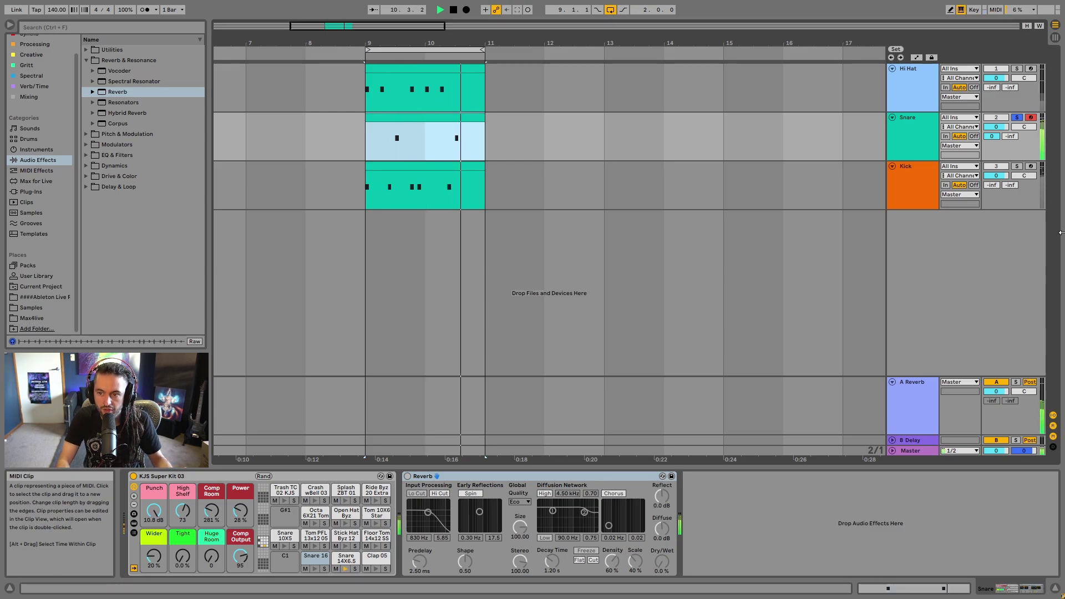
click(993, 136)
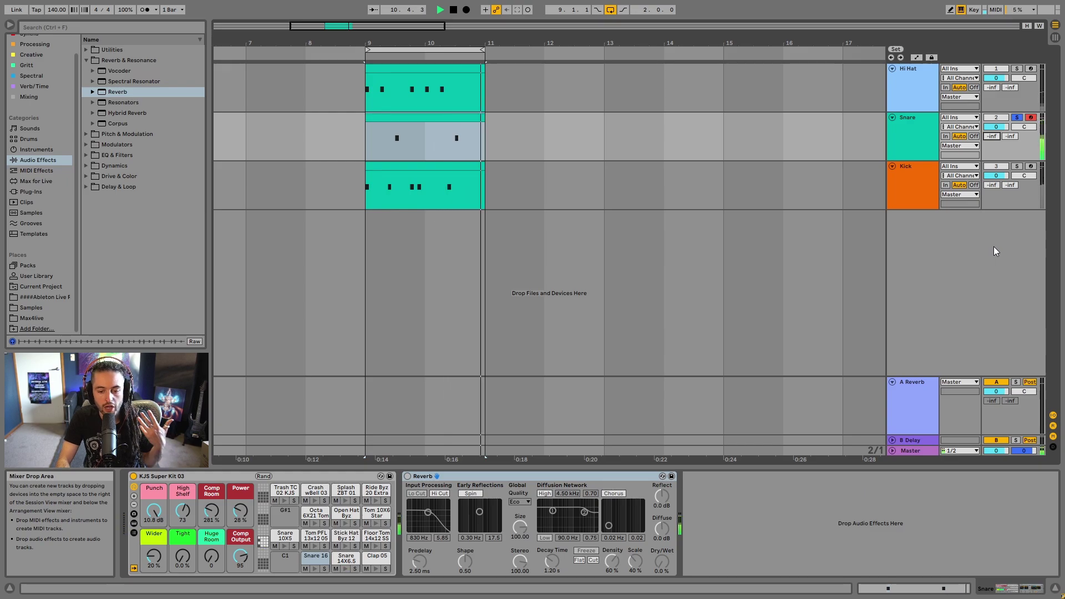
click(897, 139)
key(space)
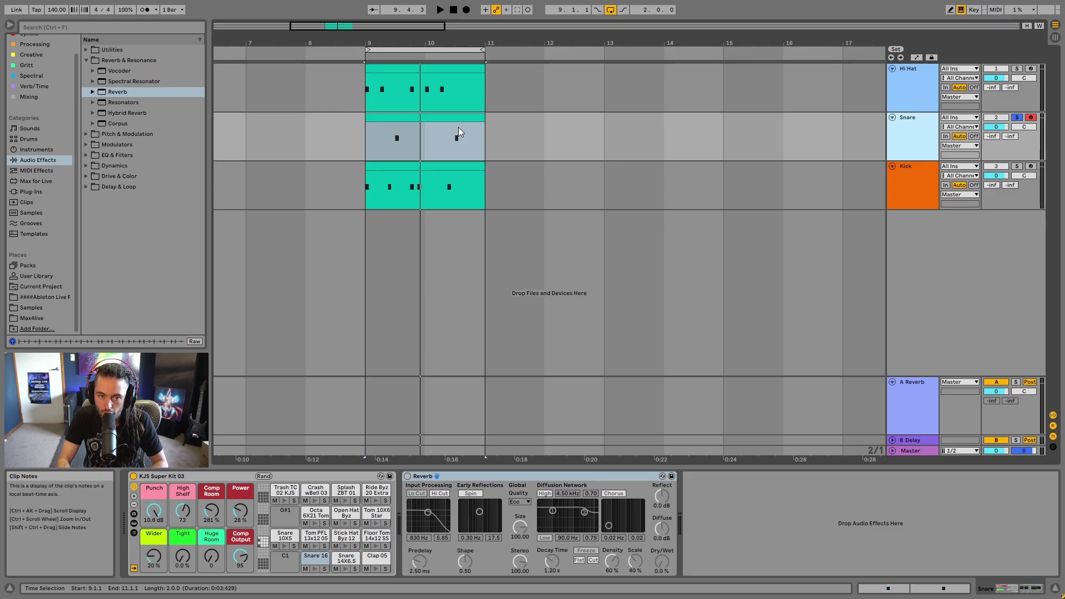
click(903, 402)
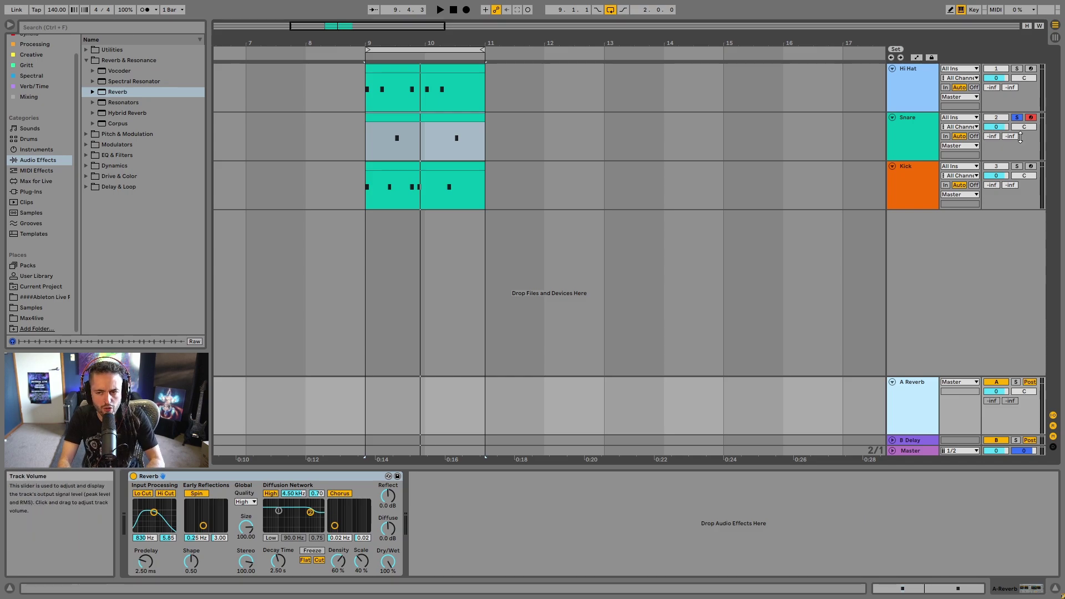
- Set the Snare's A Reverb send to about -32 dB and audition the loop
click(997, 136)
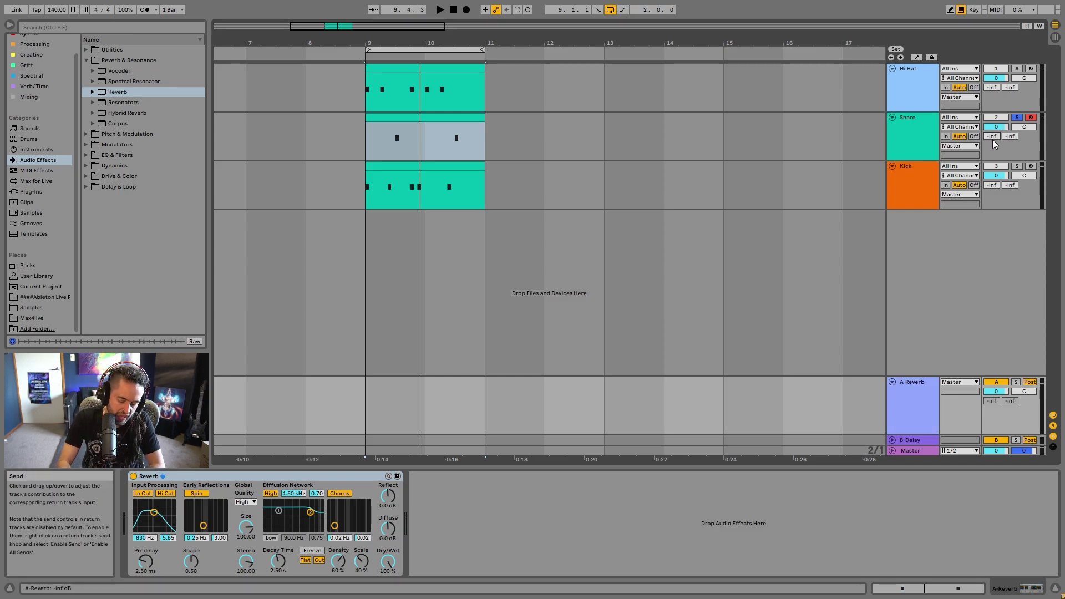
drag(994, 135, 995, 126)
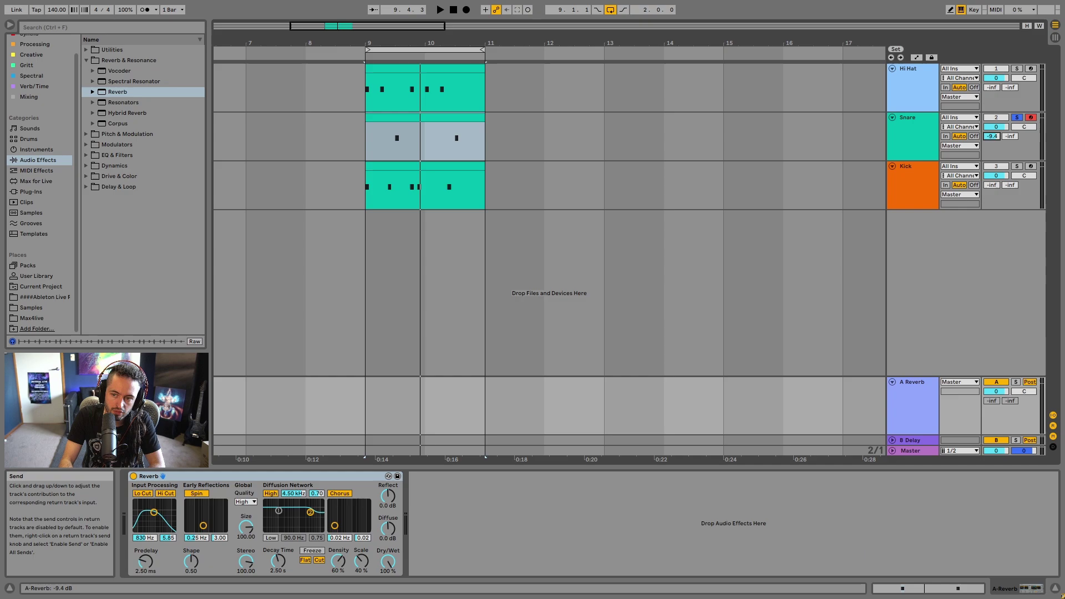
key(space)
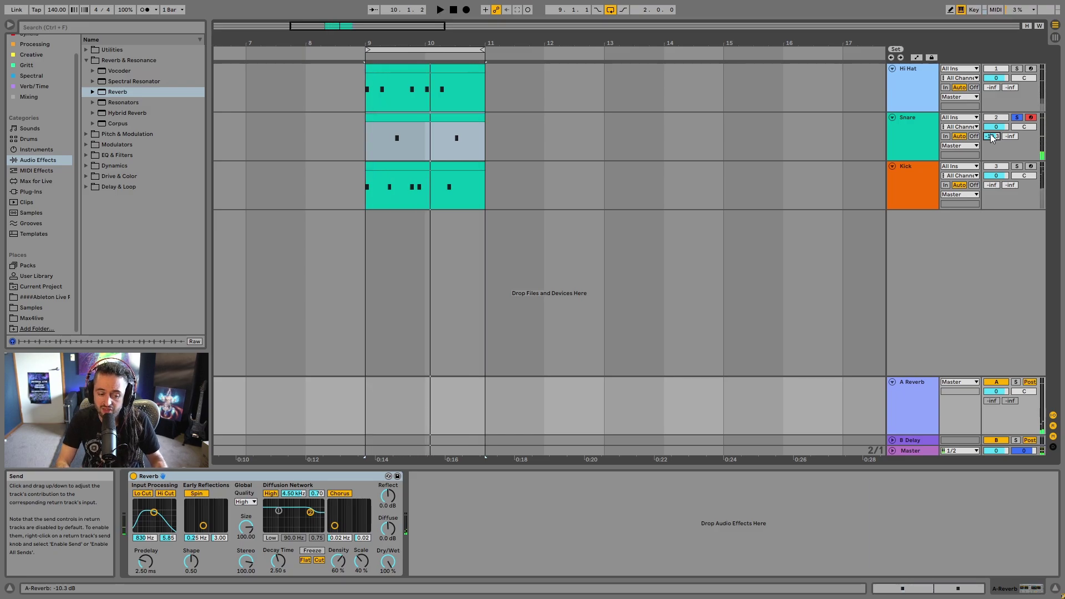
click(917, 120)
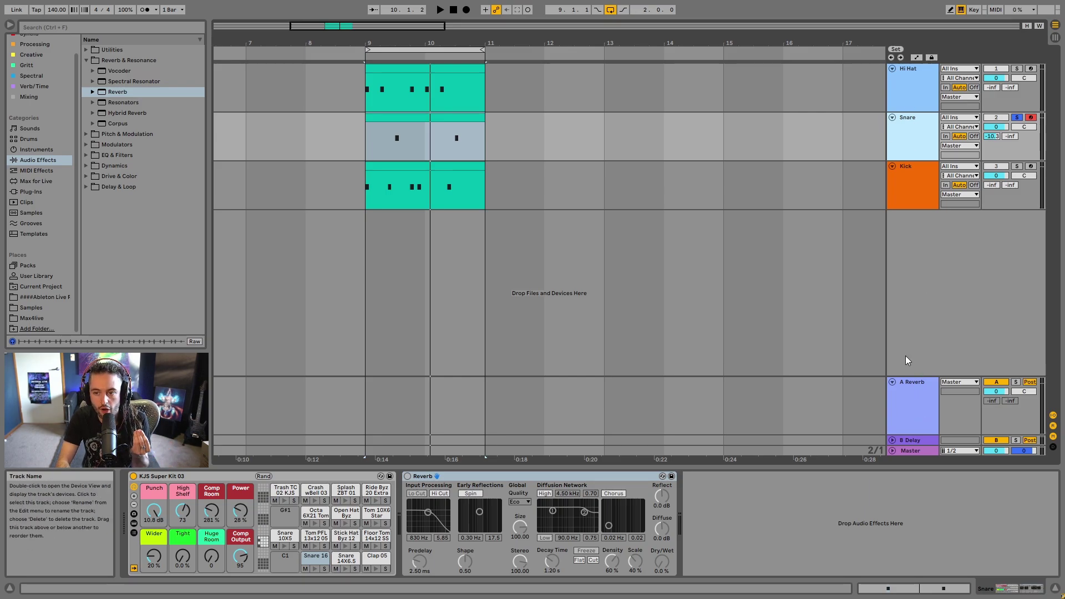
- Reset the Snare's A Reverb send, audition the loop again, then nudge the send level down
click(992, 136)
key(Delete)
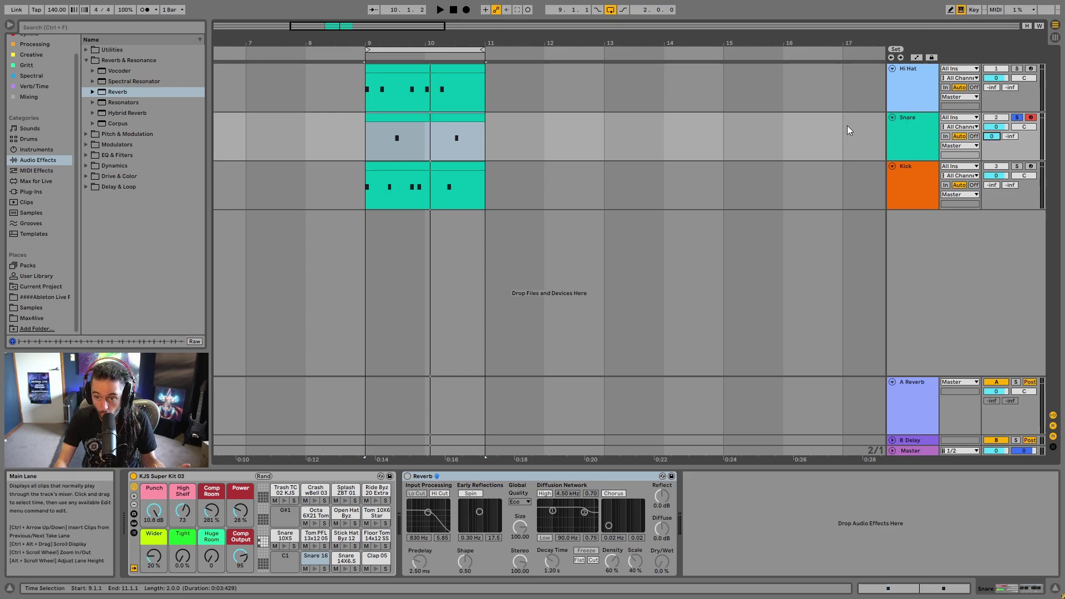
key(space)
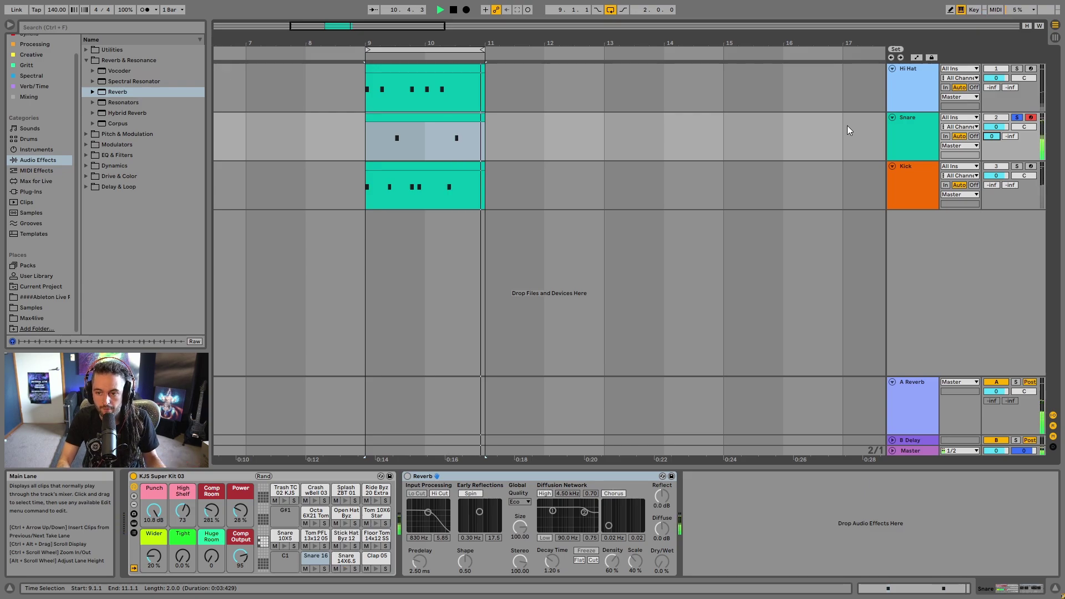
key(space)
drag(991, 137, 991, 140)
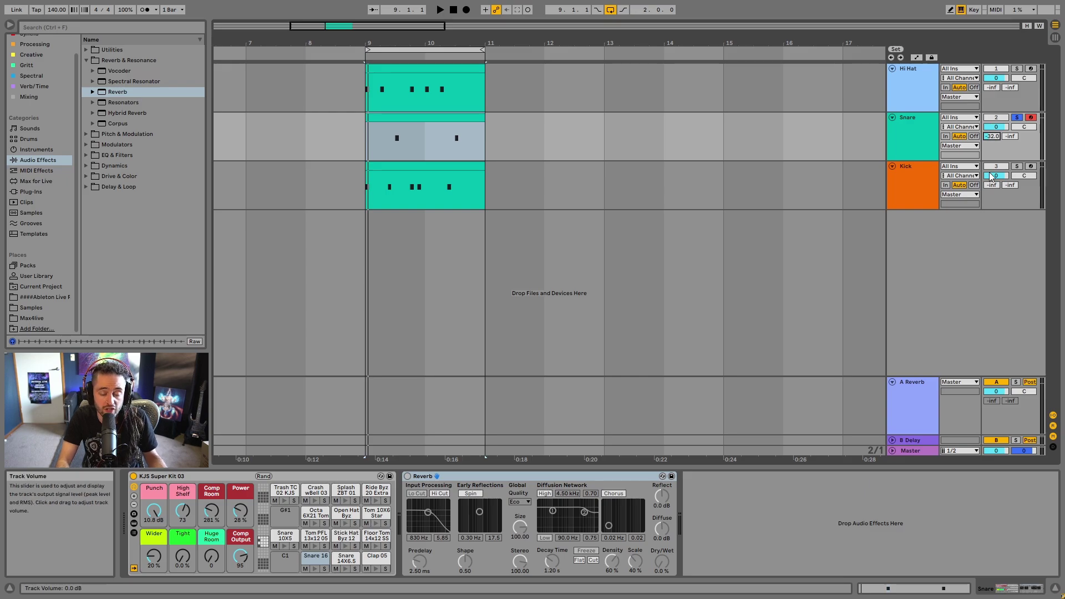
- Set the Snare's A Reverb send to -14 dB, unsolo the Snare and play the full drum loop
key(space)
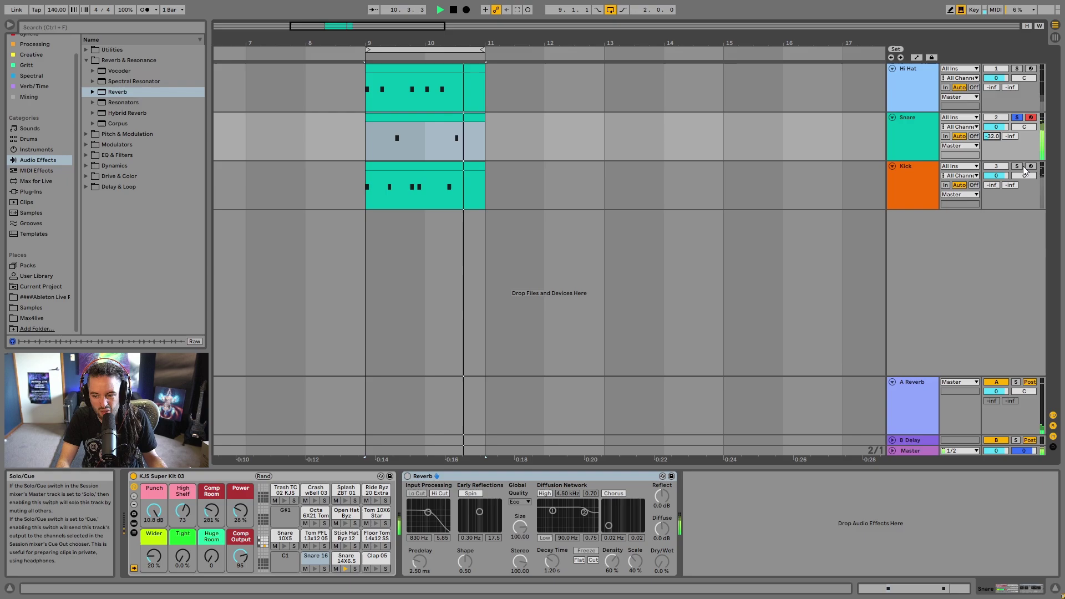
drag(993, 136, 992, 133)
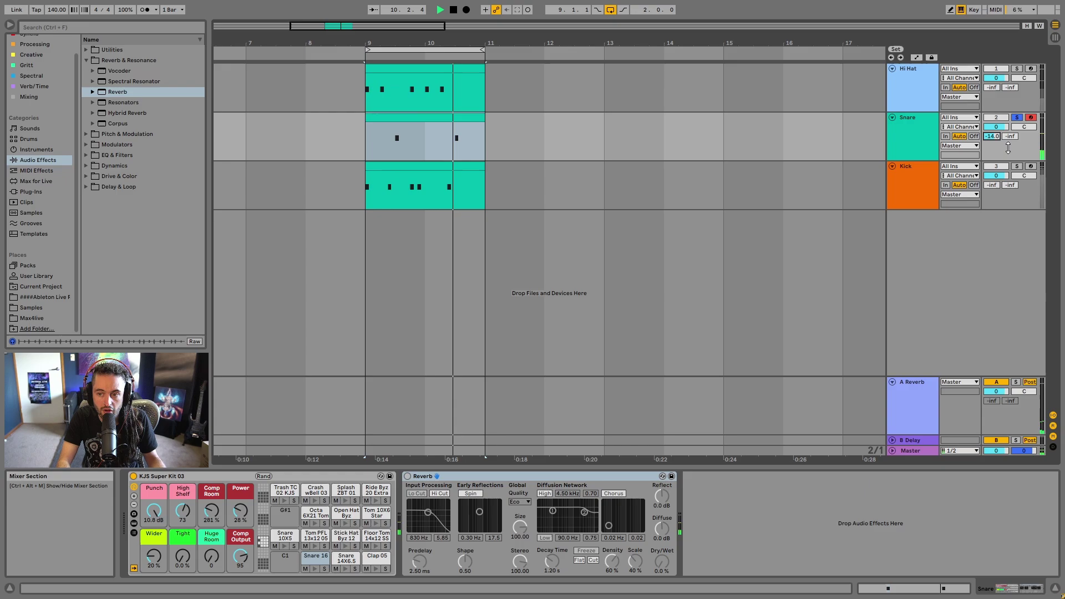
key(space)
click(1019, 118)
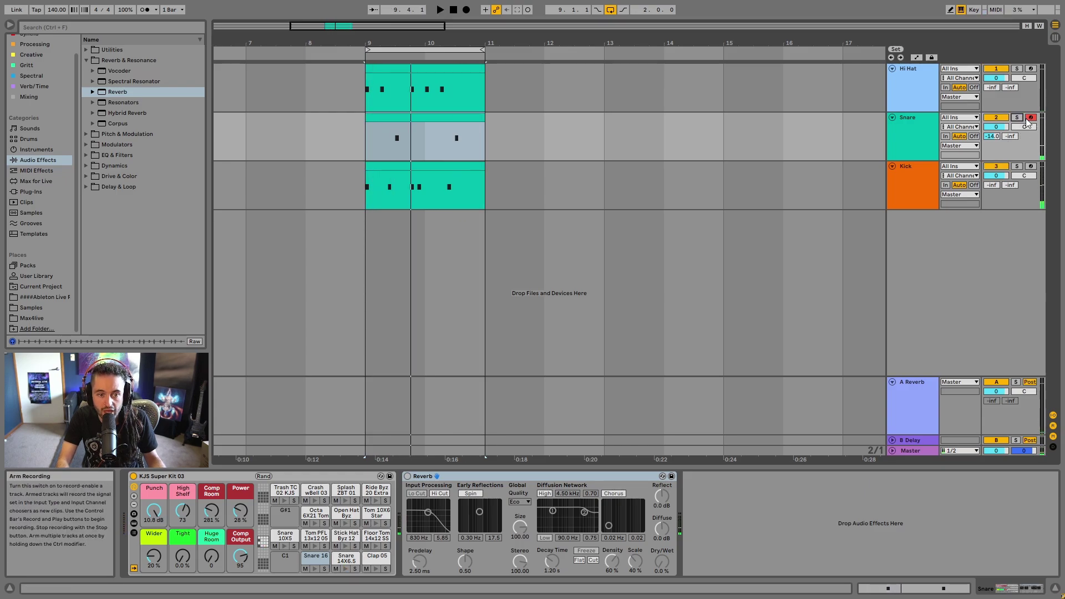
key(space)
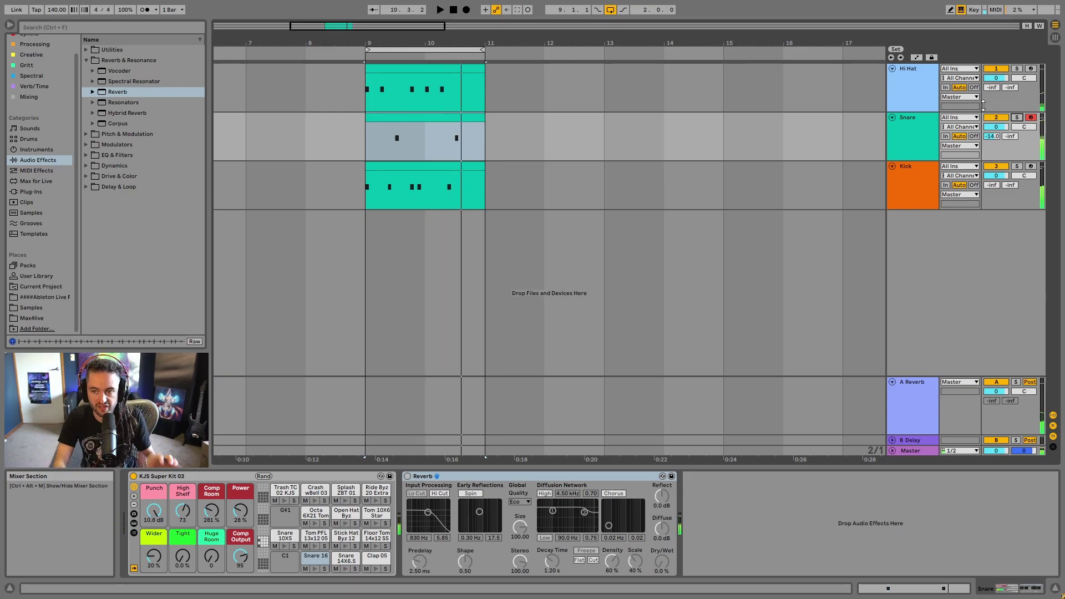
- Set the Hi Hat's A Reverb send to -14 dB and audition the loop
click(918, 92)
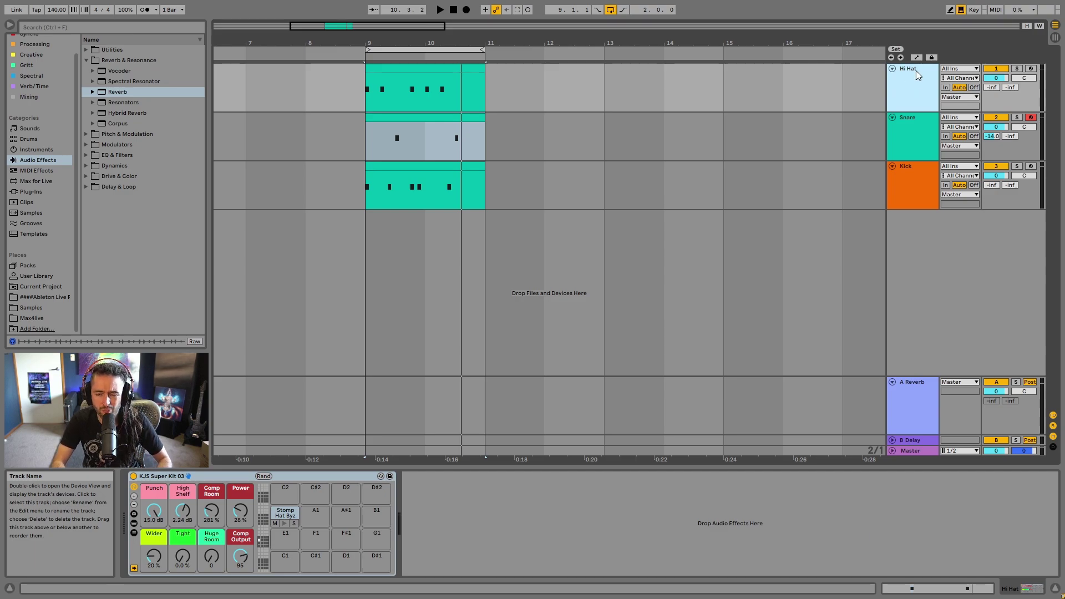
drag(998, 88, 999, 77)
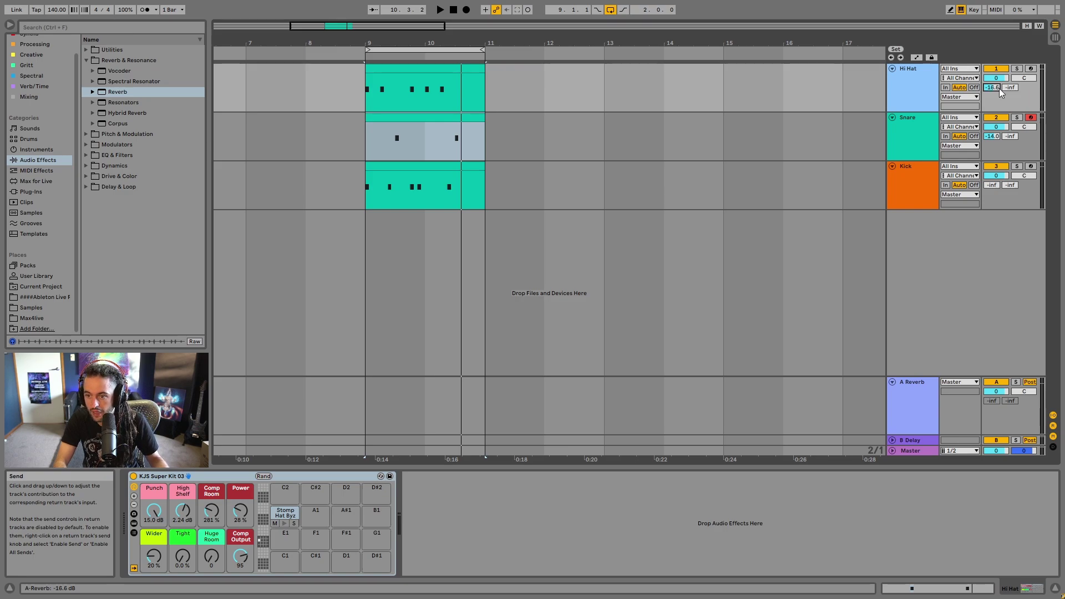
text(-41)
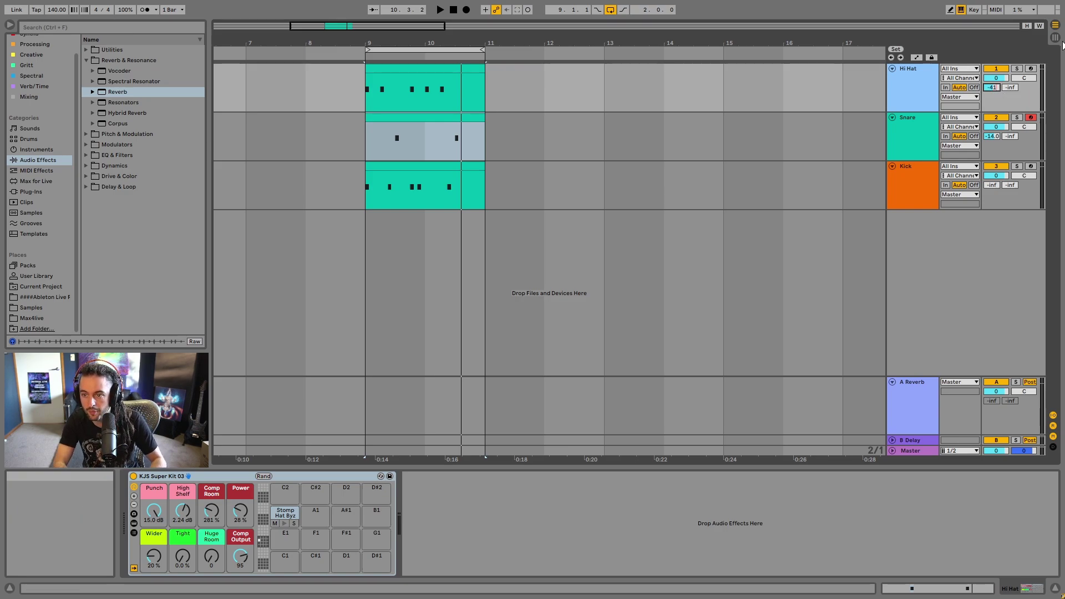
key(Return)
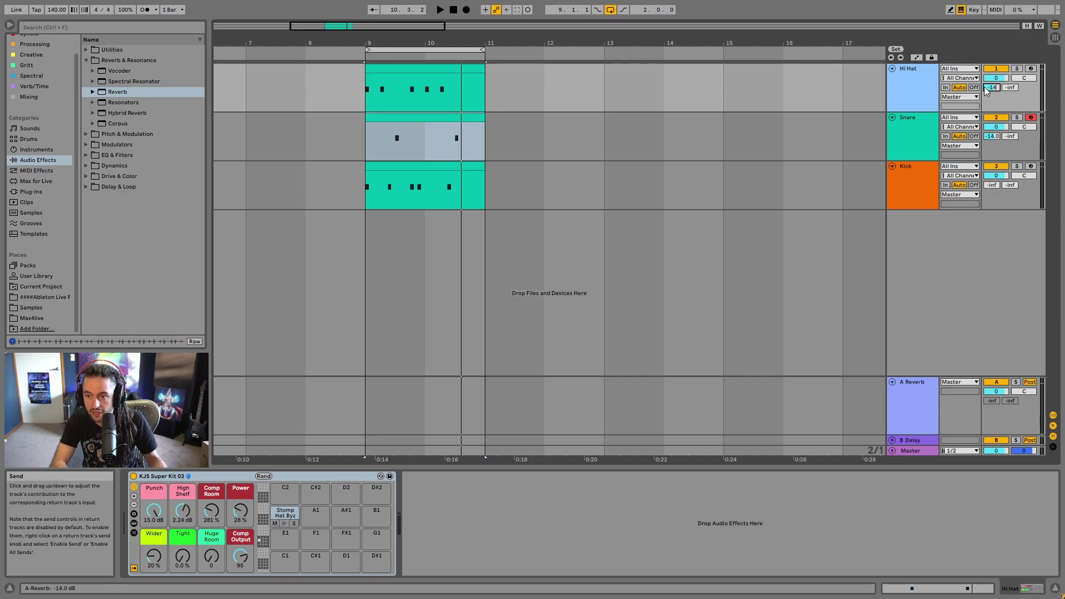
key(space)
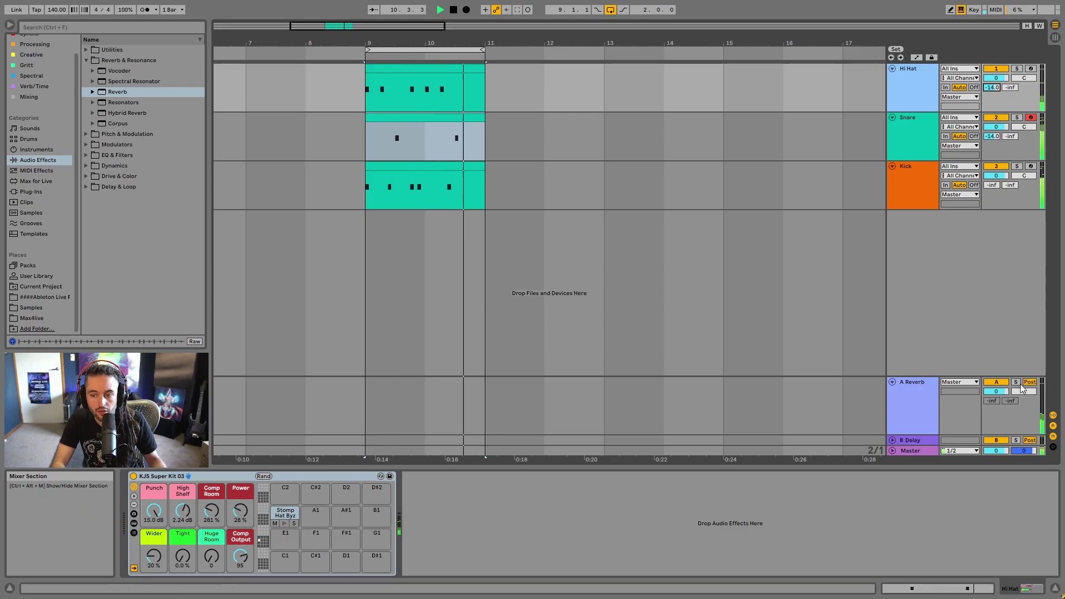
key(space)
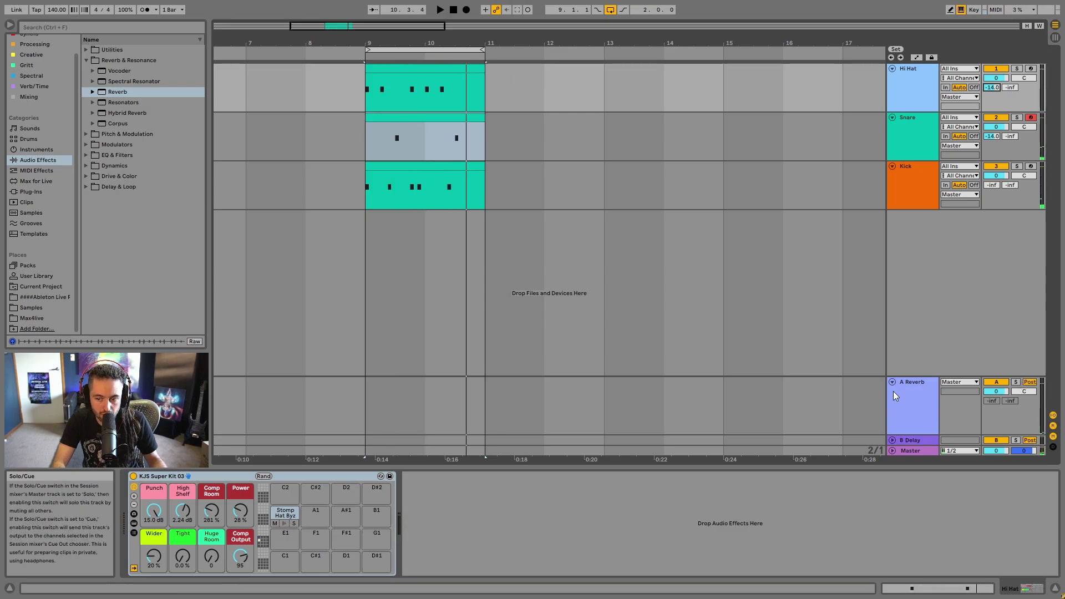
- Solo the A Reverb return and play the loop, raising the Hi Hat's A send to 0 dB
click(893, 395)
click(1016, 382)
key(space)
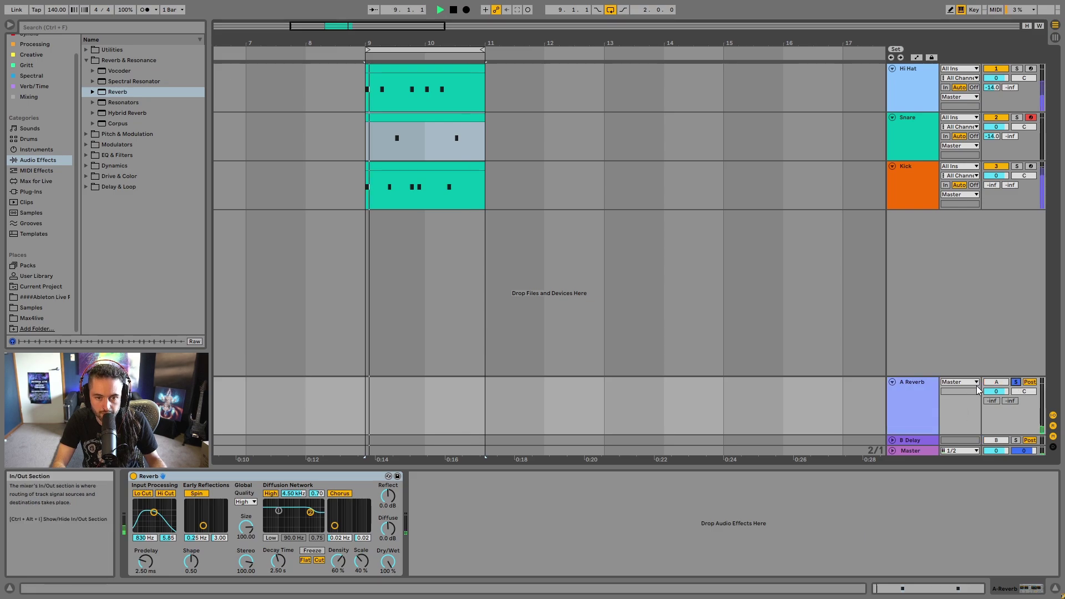
drag(992, 87, 997, 42)
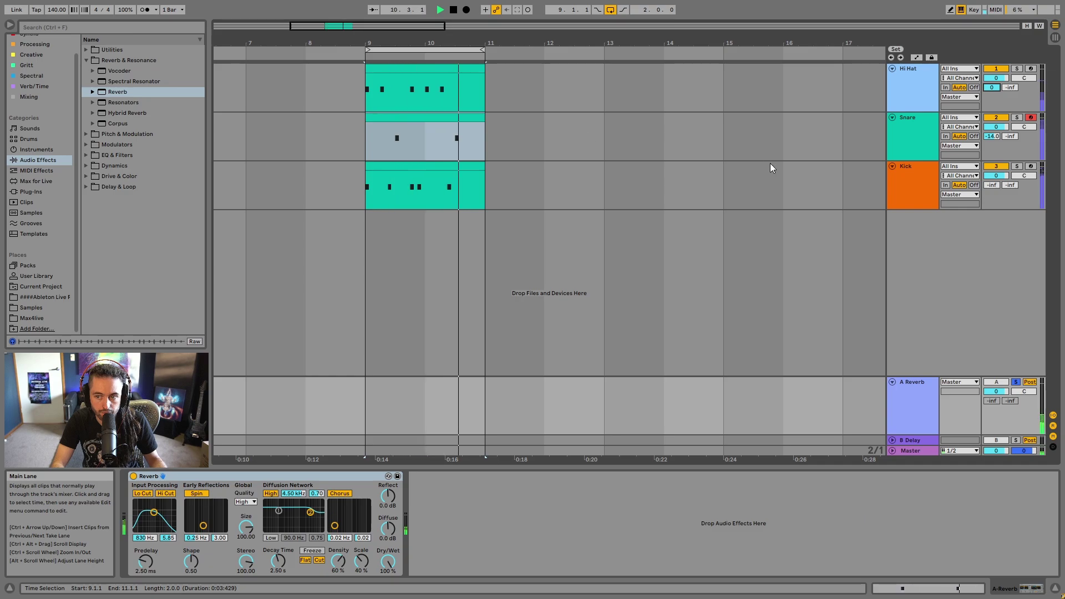
- Unsolo A Reverb, set the Hi Hat send to -10 dB, and compare the return switched off and on
click(1018, 381)
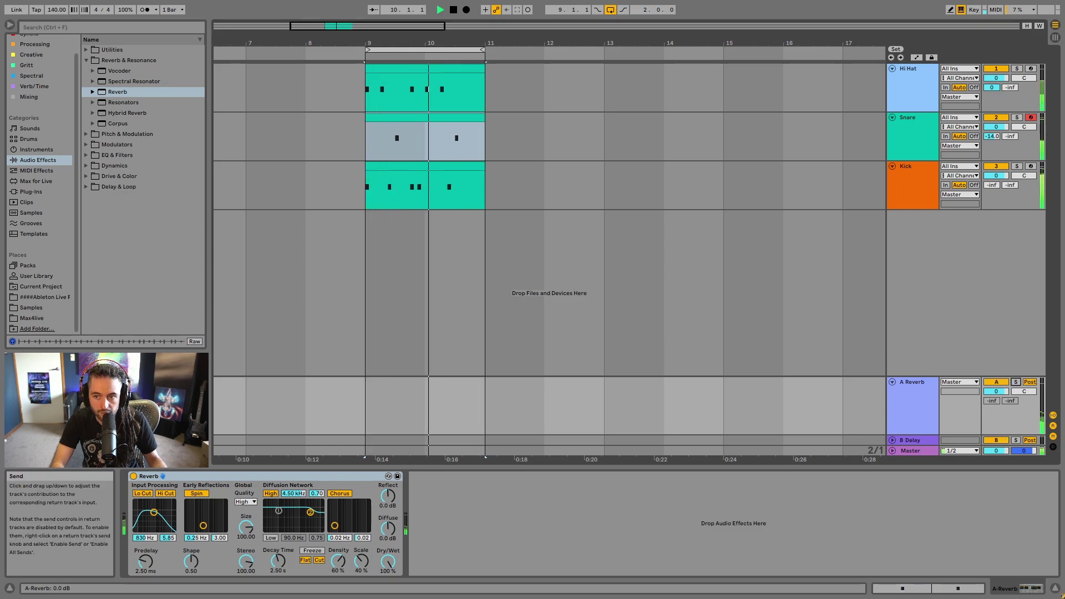
drag(992, 87, 992, 103)
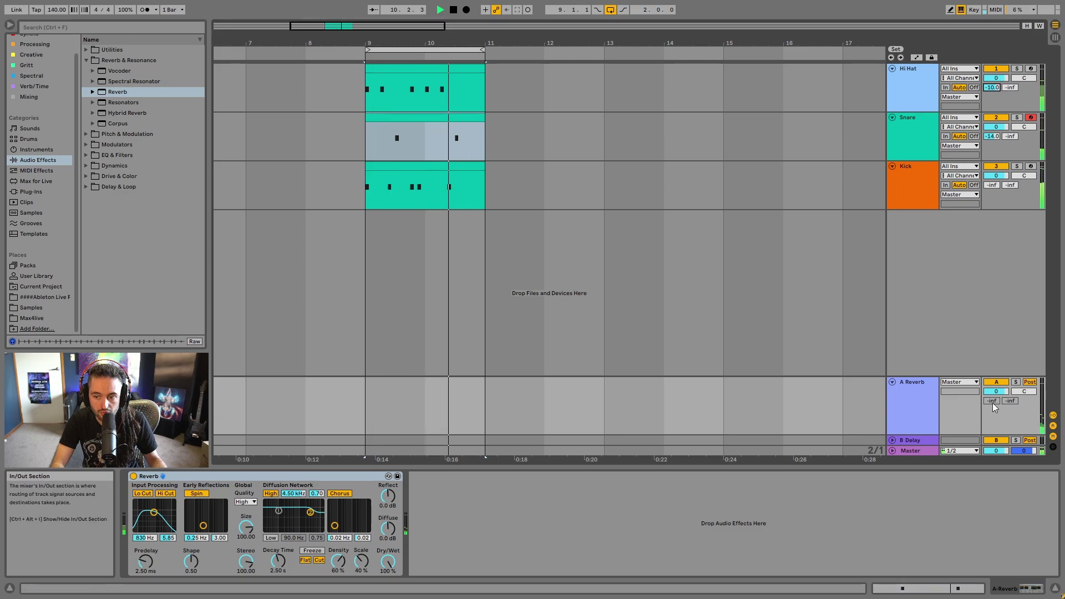
click(1005, 384)
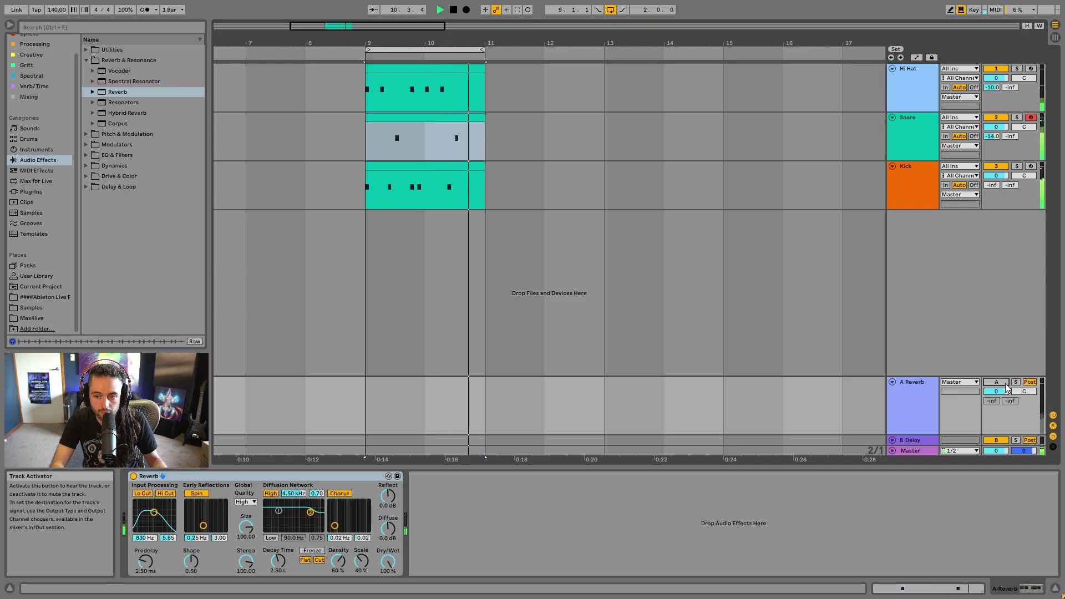
click(1005, 384)
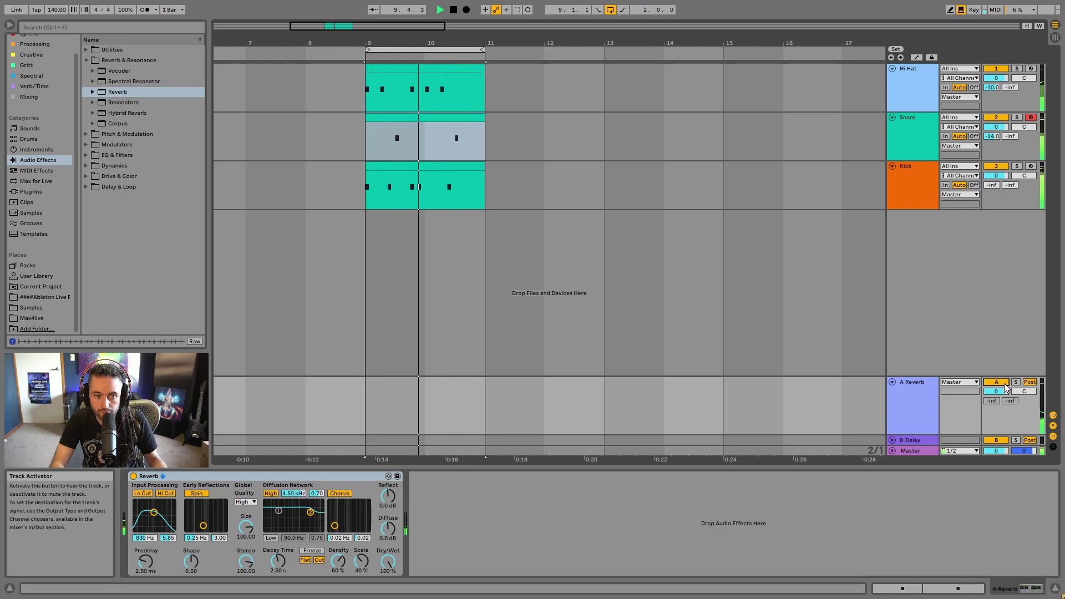
key(space)
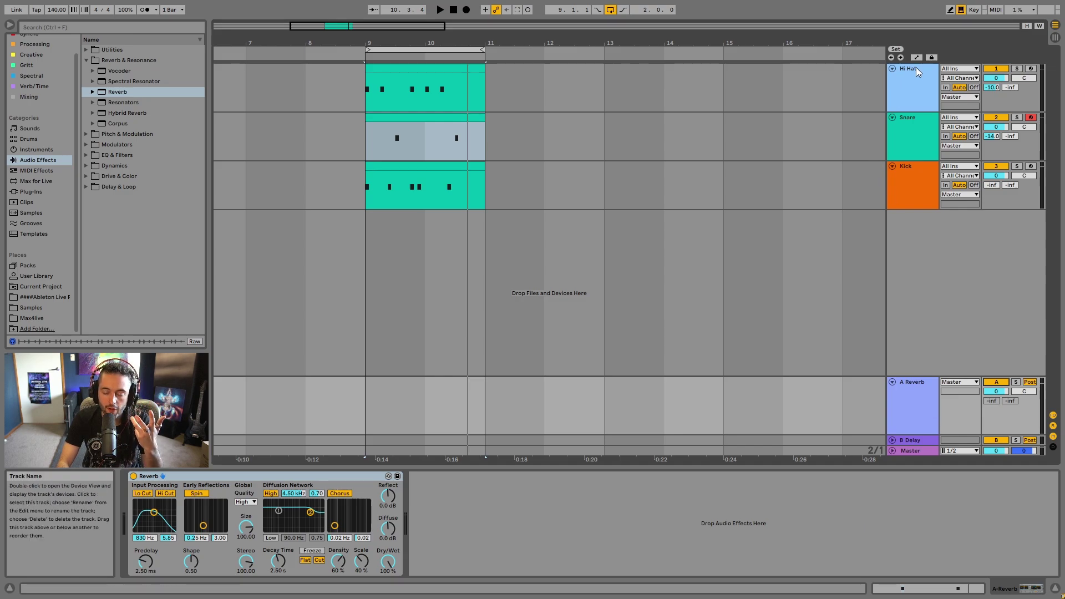
click(919, 396)
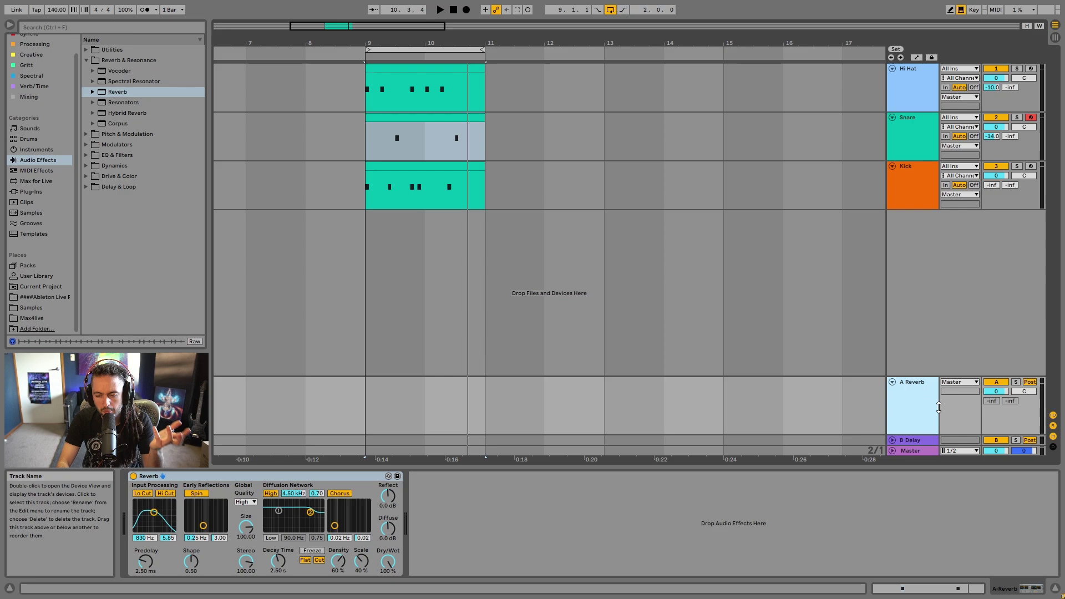
click(179, 479)
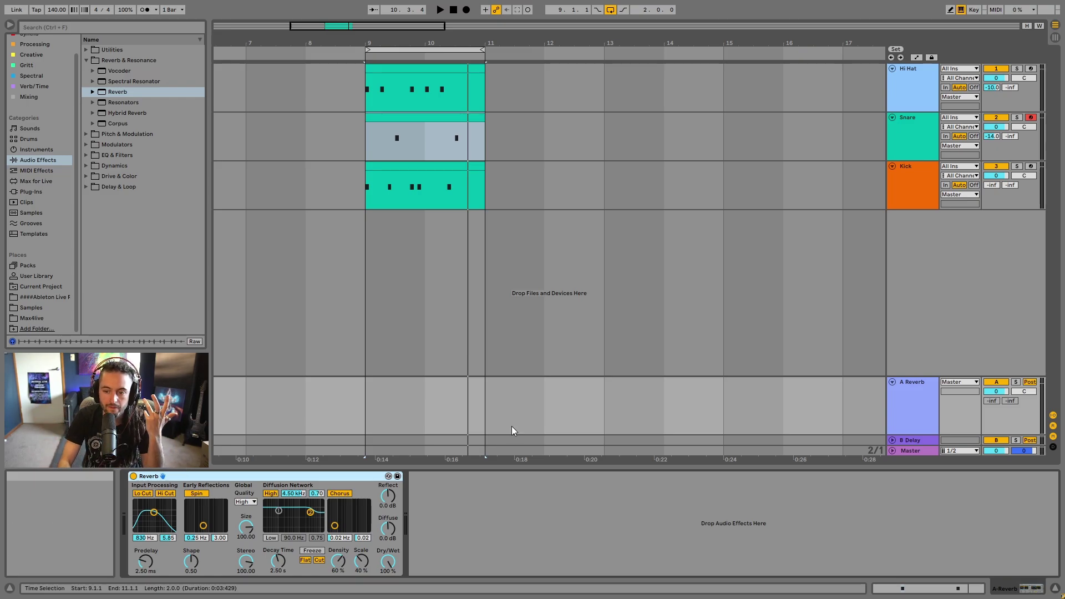
- Insert three new return tracks, C, D and E Return, then select the A Reverb return
right_click(958, 291)
click(976, 312)
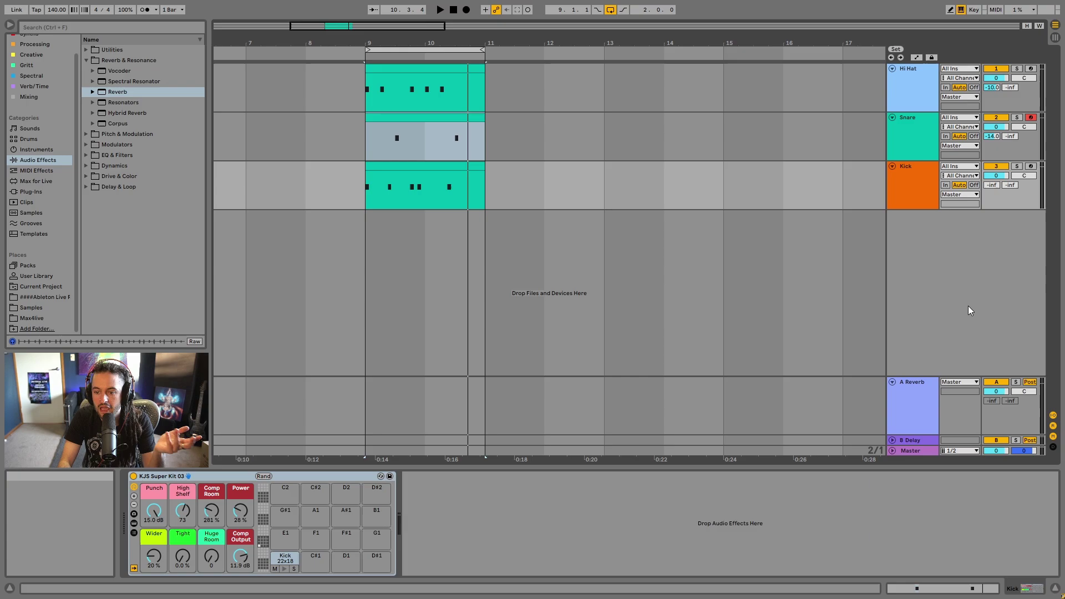
right_click(925, 290)
key(Escape)
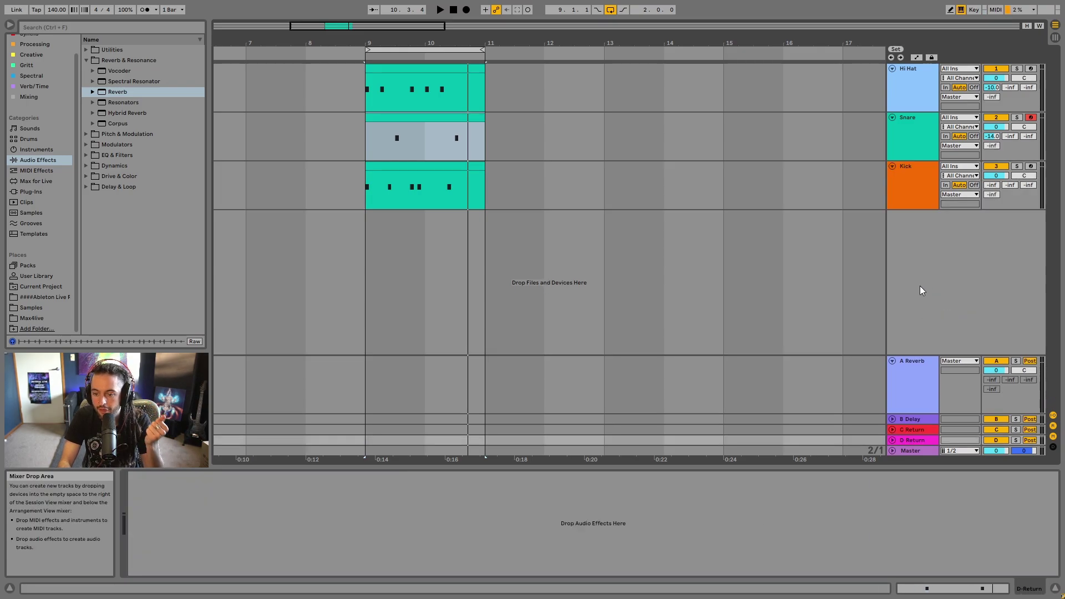
right_click(921, 285)
click(940, 309)
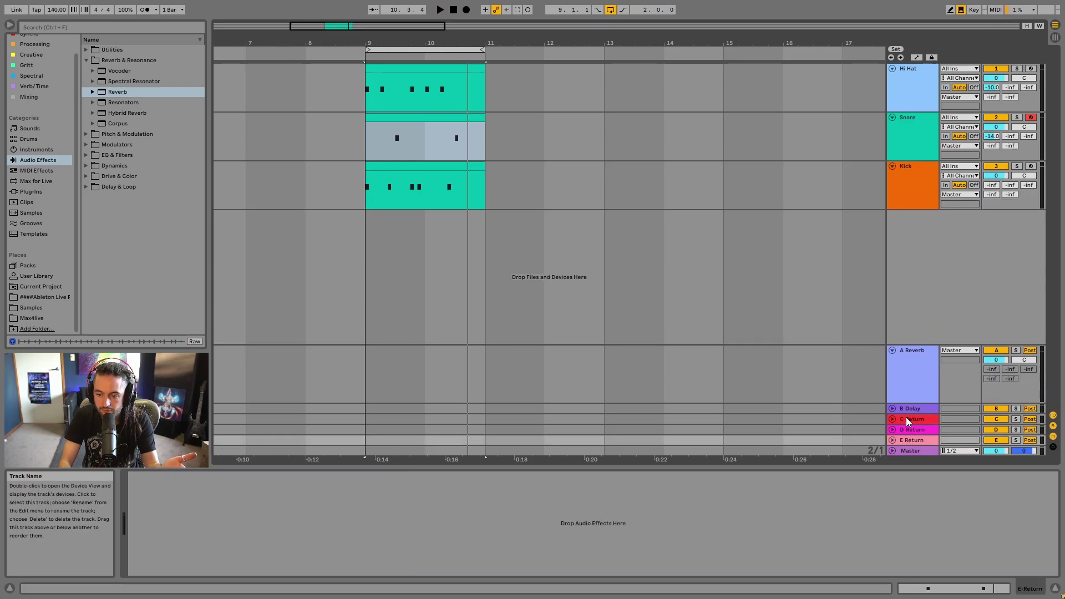
click(926, 388)
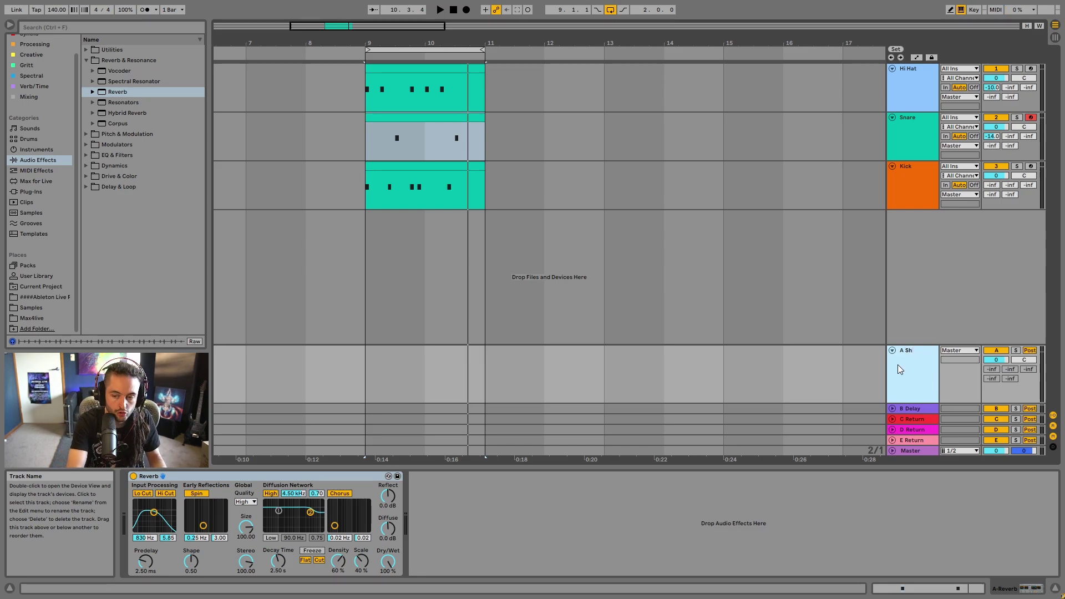
- Delete the B Delay return and confirm the MediumVerb name
click(912, 410)
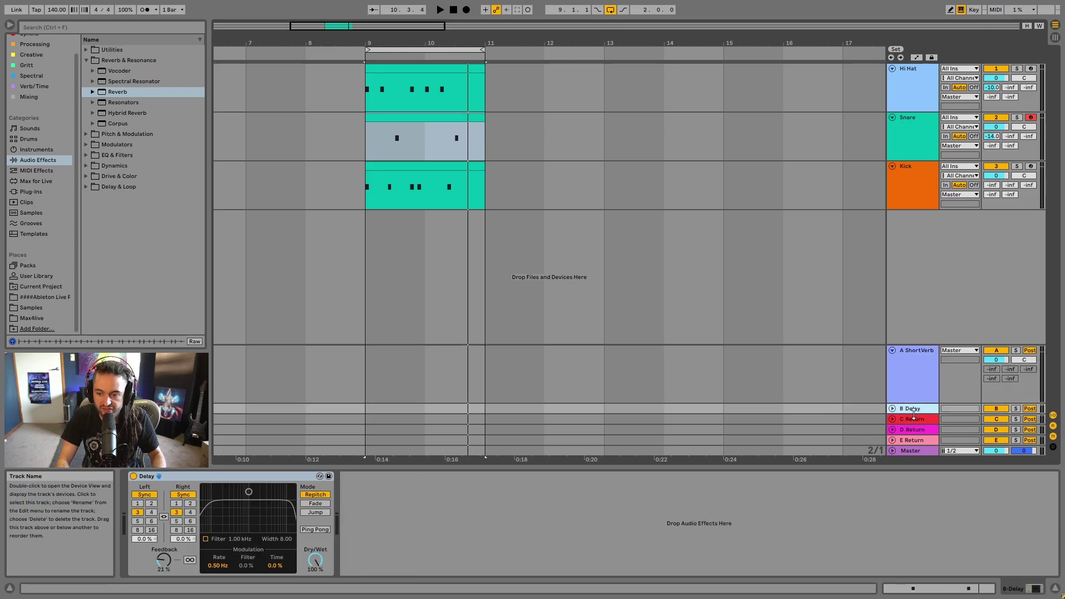
key(Delete)
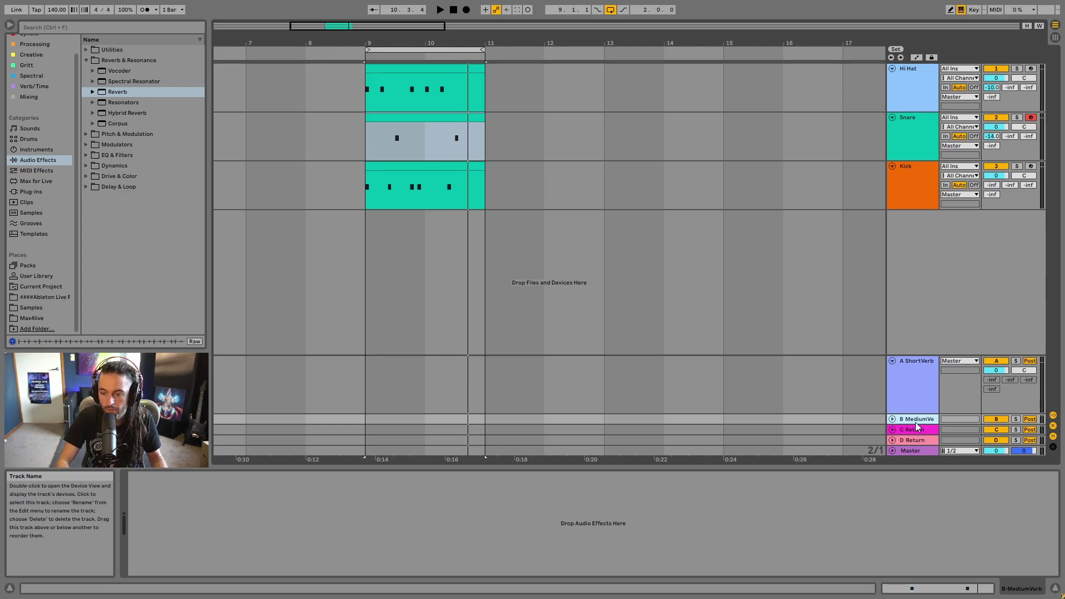
click(915, 428)
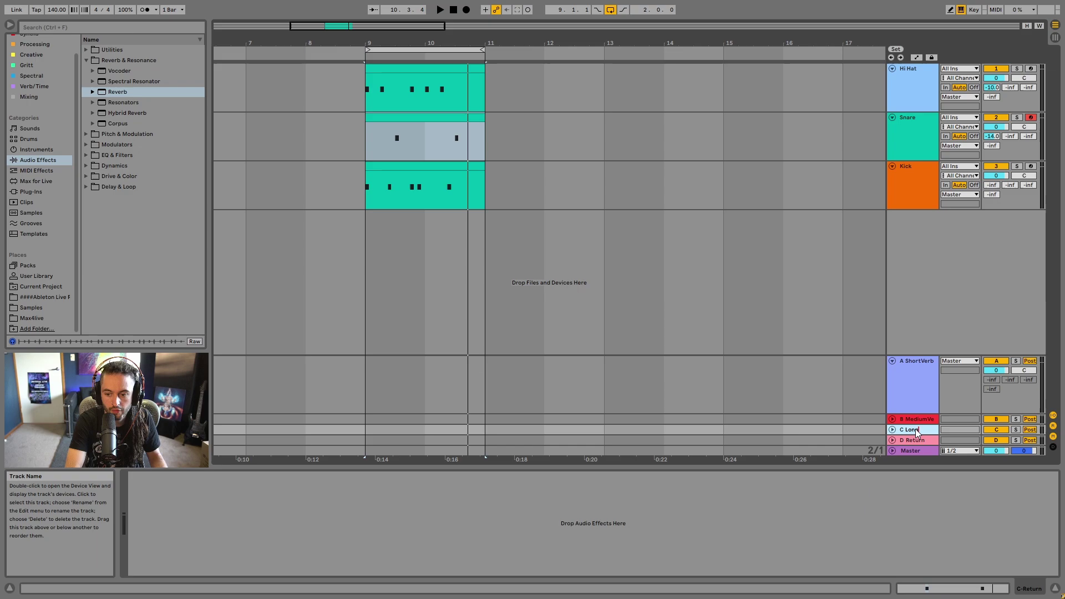
- Rename the C and D returns to LongVerb and InsaneVerb
text(LongVerb)
key(Return)
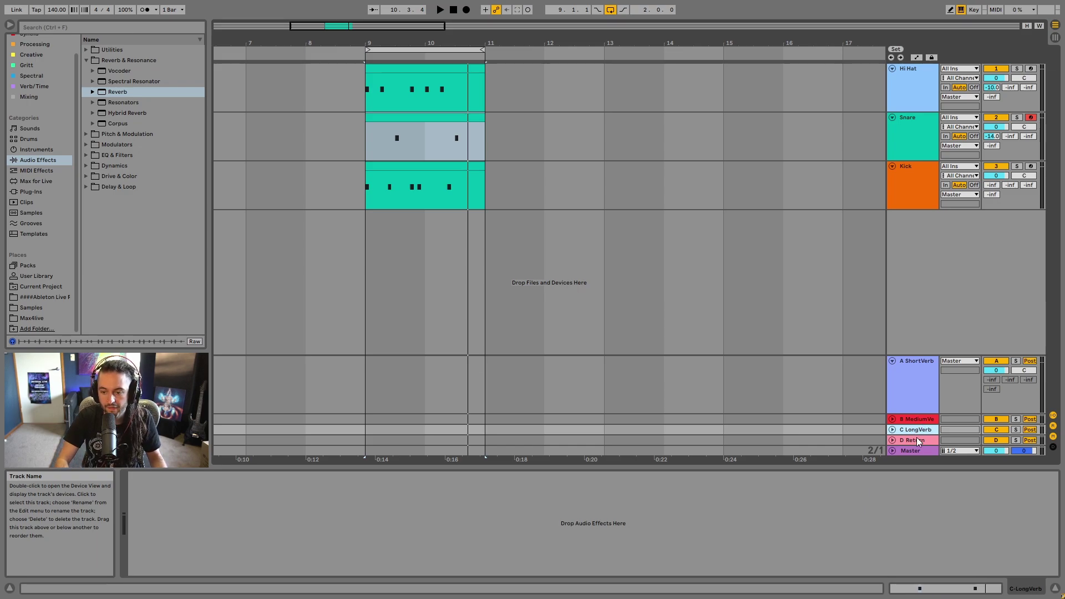
right_click(916, 438)
click(948, 460)
text(I)
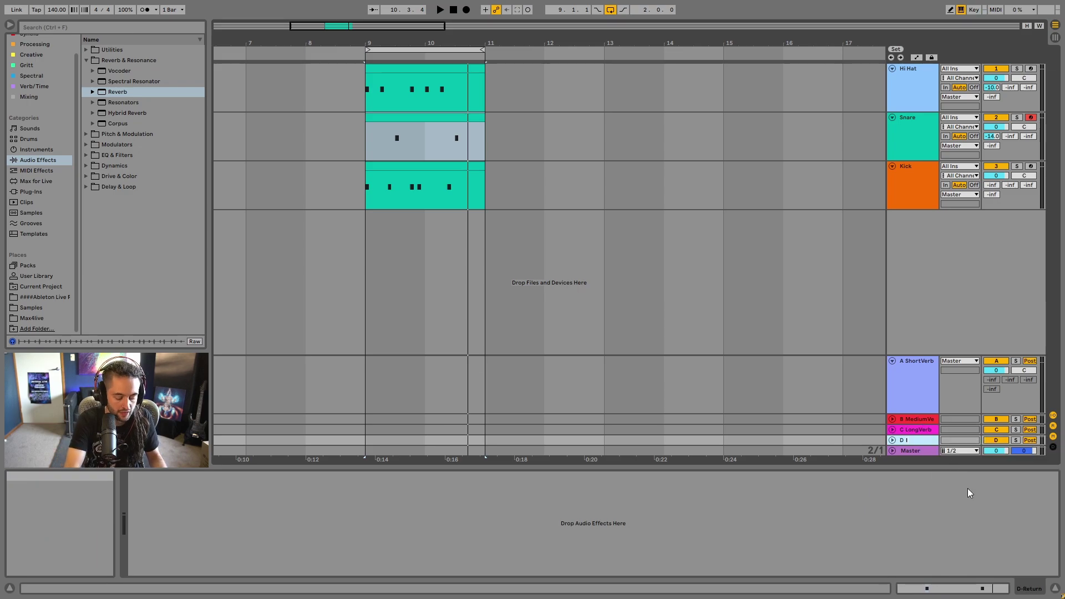
text(nss)
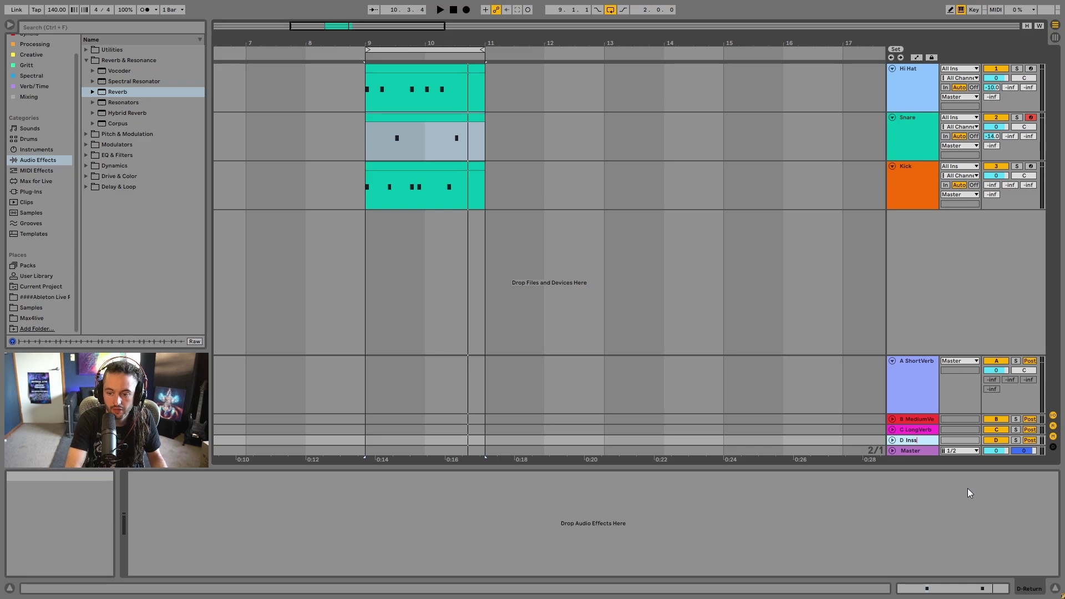
key(BackSpace)
text(aneVerb)
key(Return)
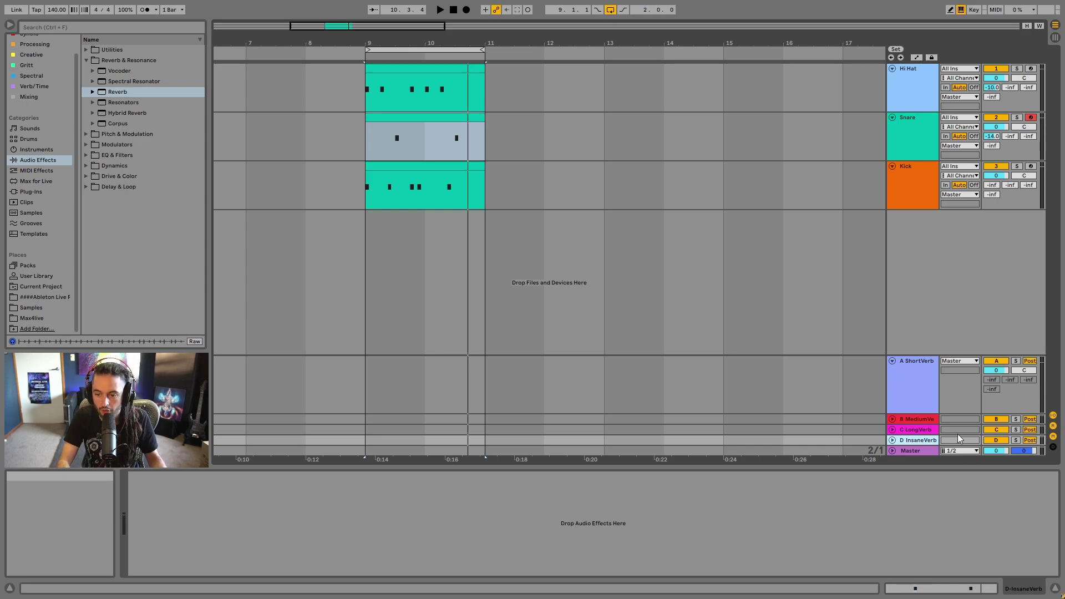
- Copy ShortVerb's Reverb device into the MediumVerb, LongVerb and InsaneVerb returns
click(911, 407)
click(307, 475)
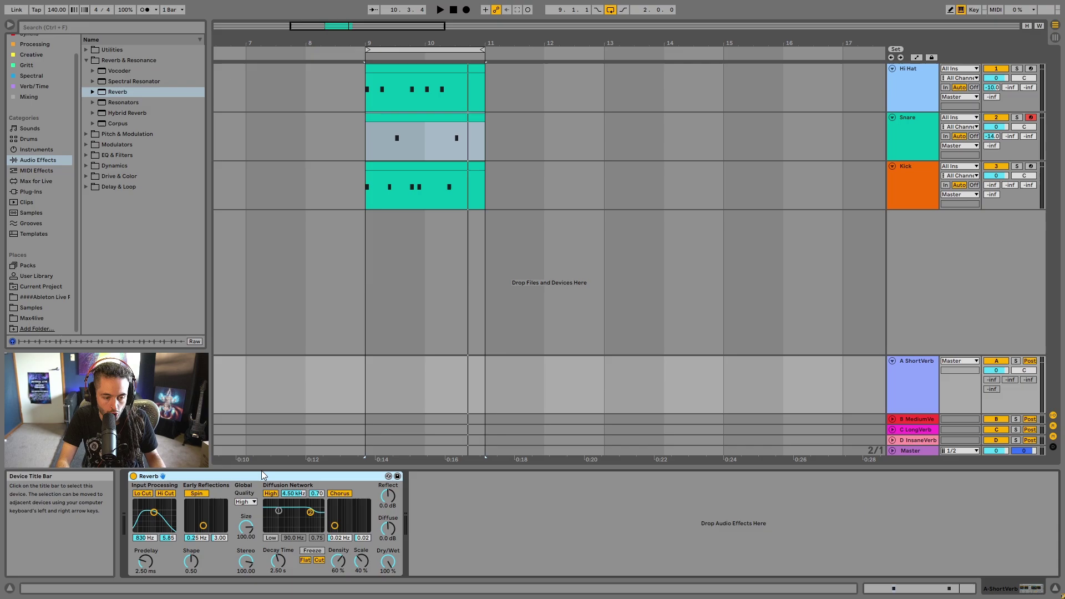
click(788, 420)
right_click(605, 535)
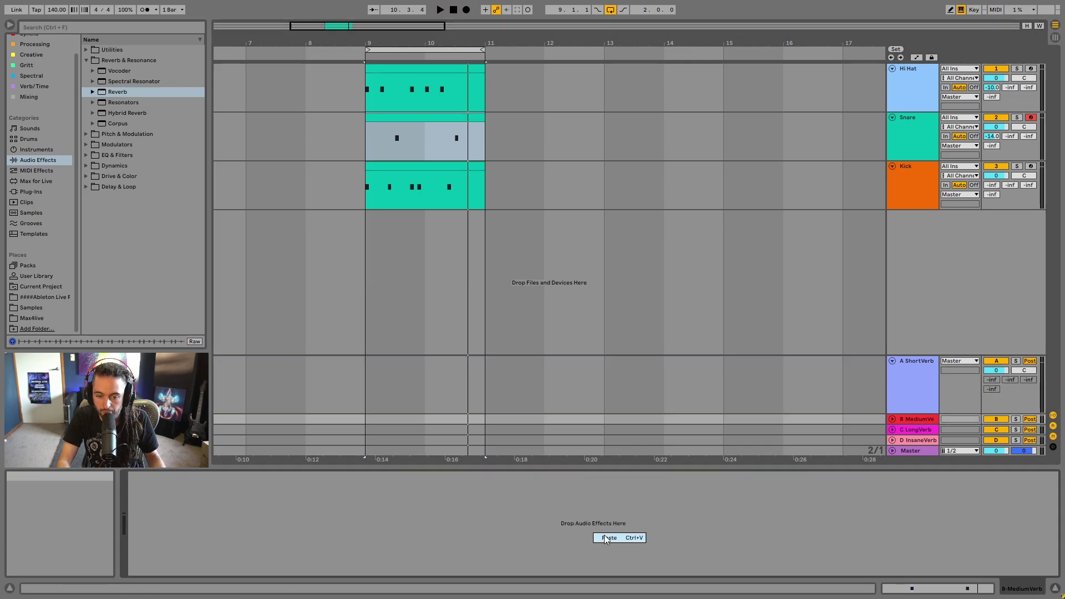
click(913, 430)
right_click(670, 512)
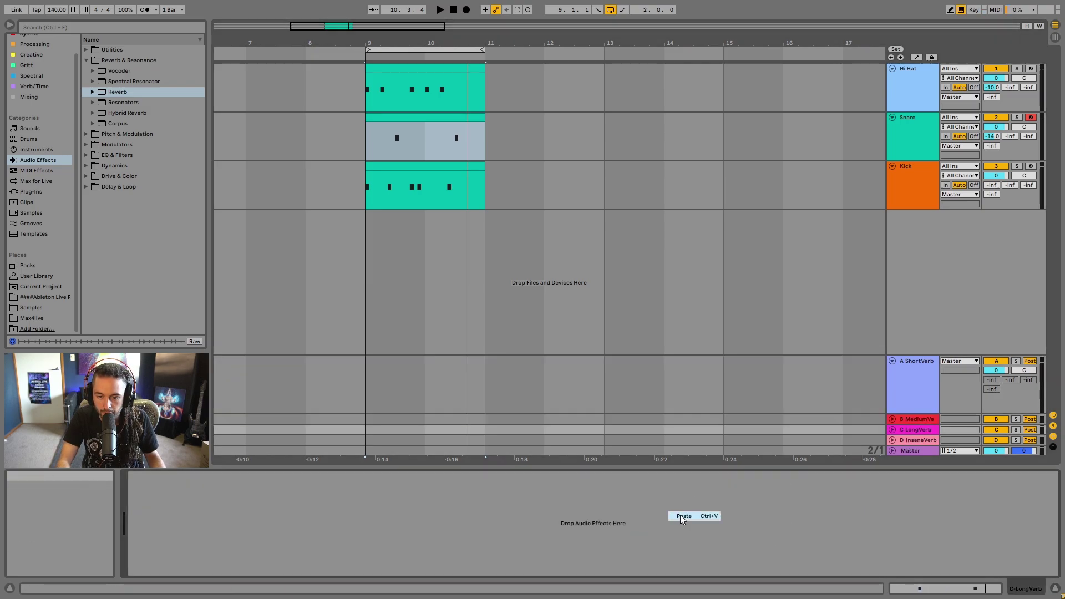
click(921, 440)
right_click(588, 531)
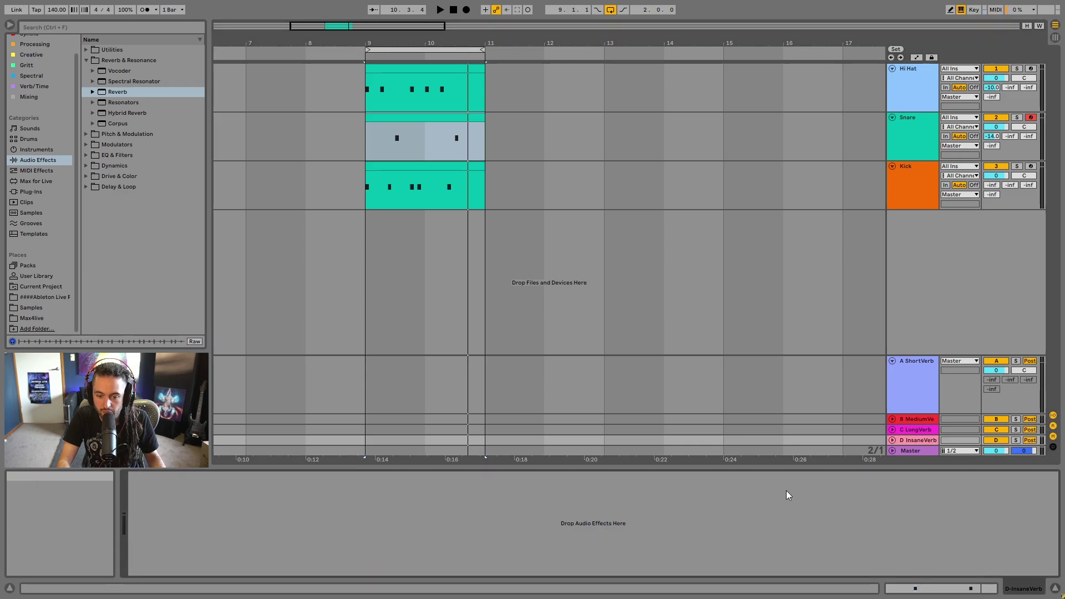
key(ctrl+v)
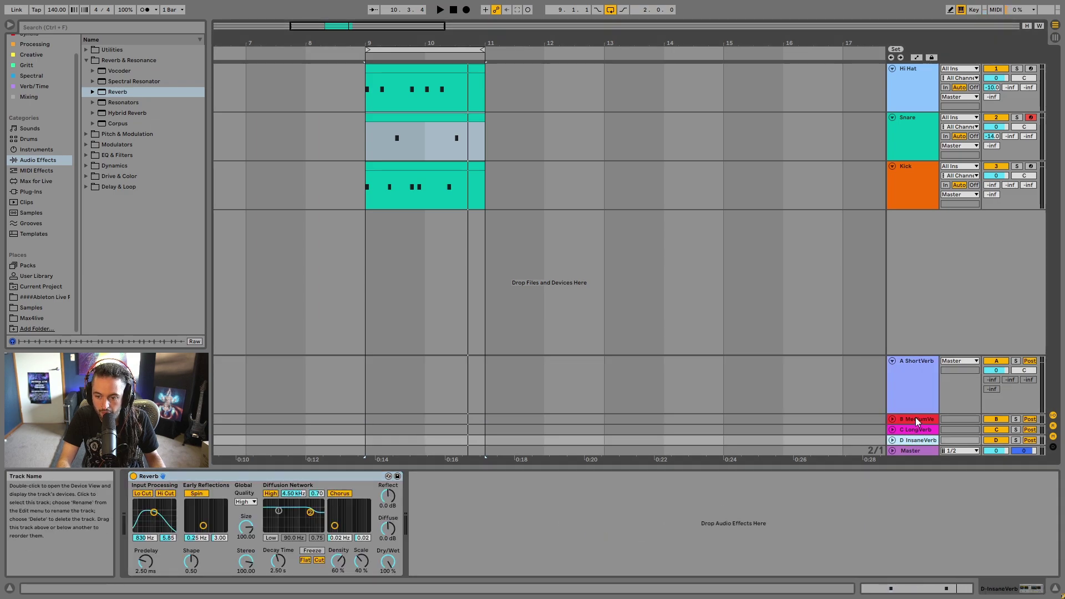
- Set Reverb decay to 891 ms on ShortVerb, 1.47 s on MediumVerb, 3.31 s on LongVerb
click(915, 420)
click(870, 371)
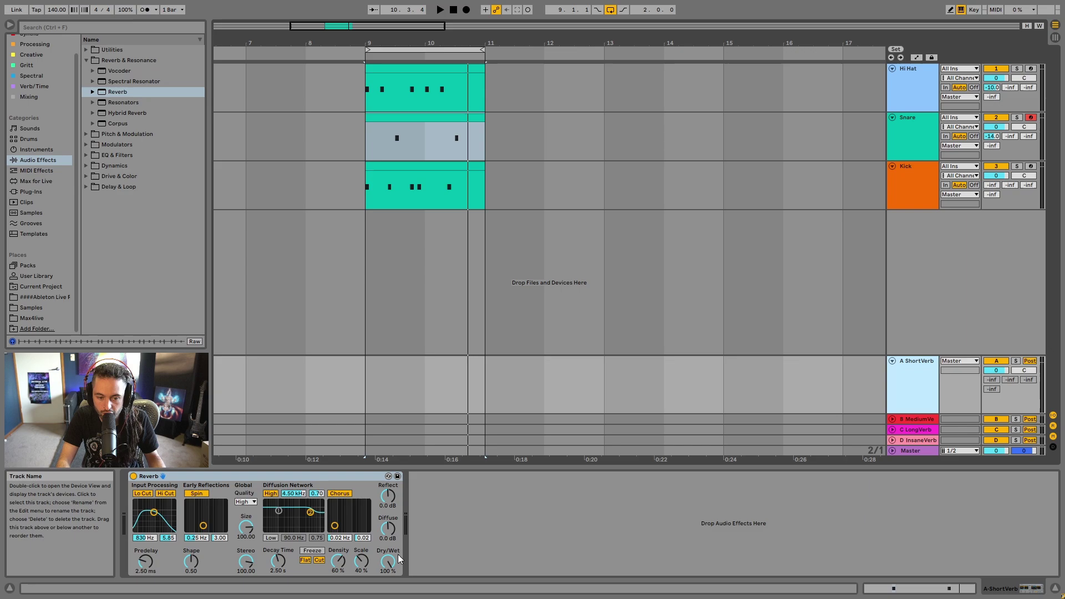
drag(277, 561, 277, 579)
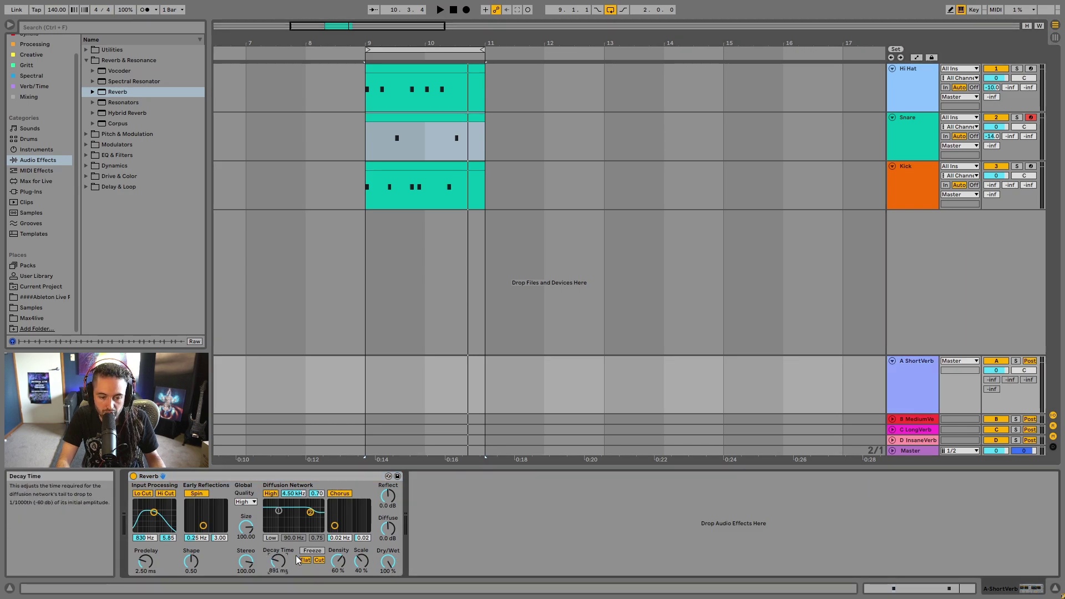
key(Down)
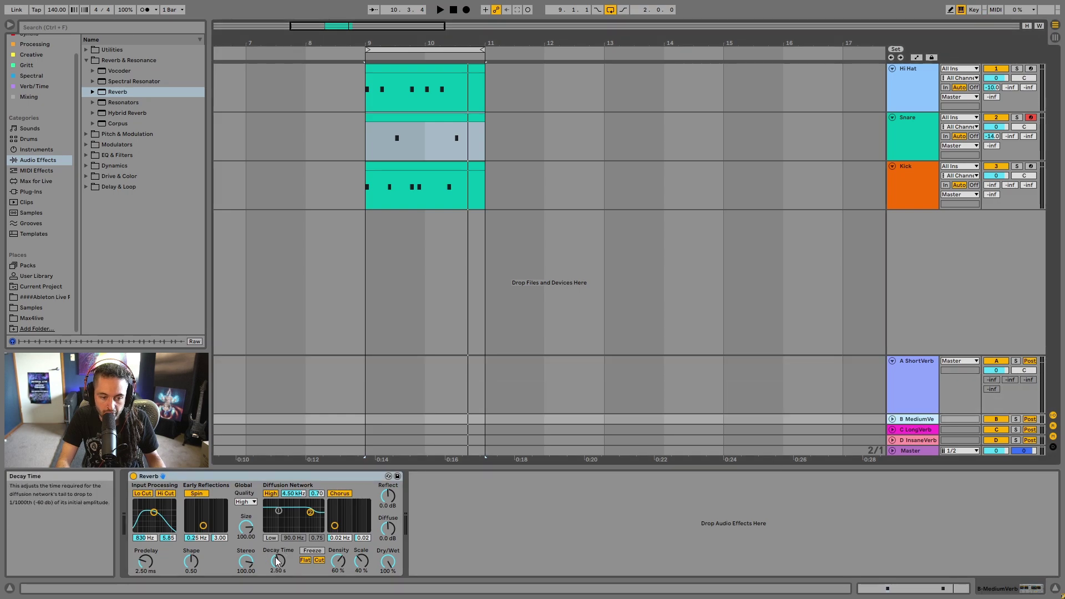
drag(278, 562, 277, 567)
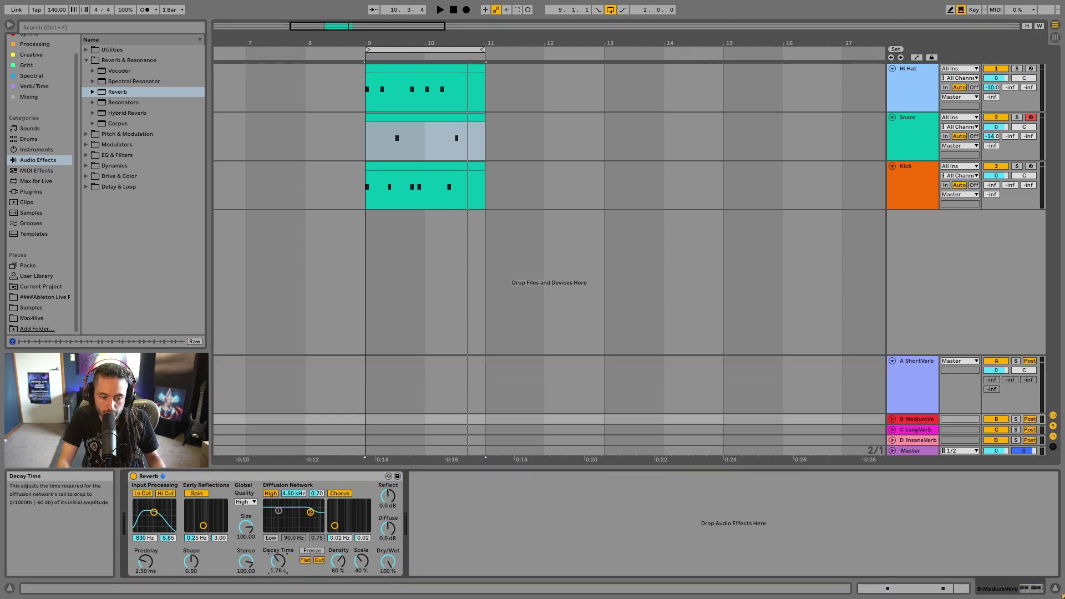
click(911, 430)
drag(287, 563, 287, 558)
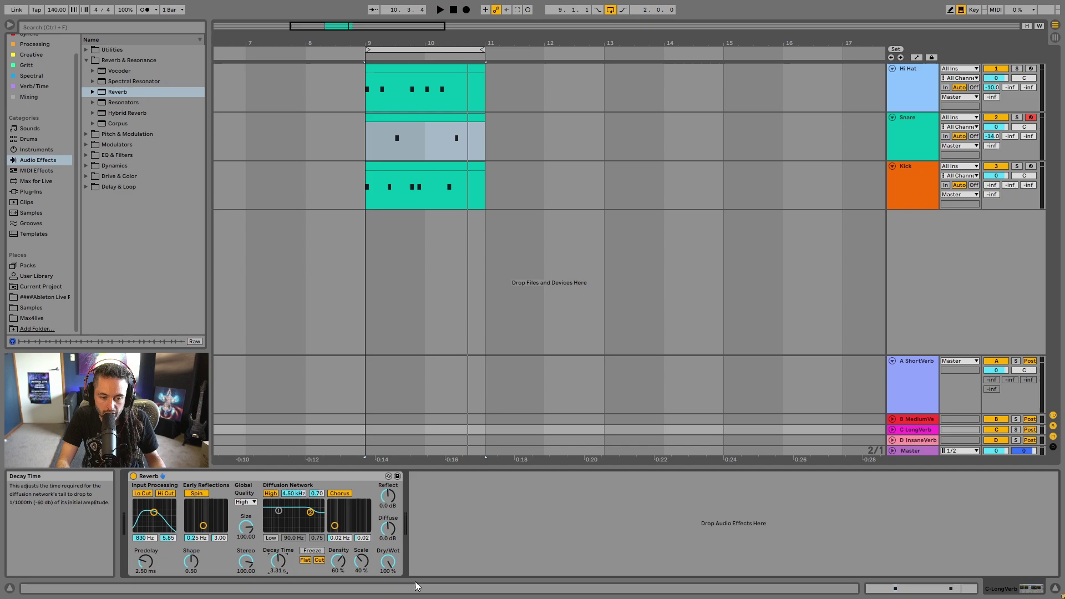
click(921, 440)
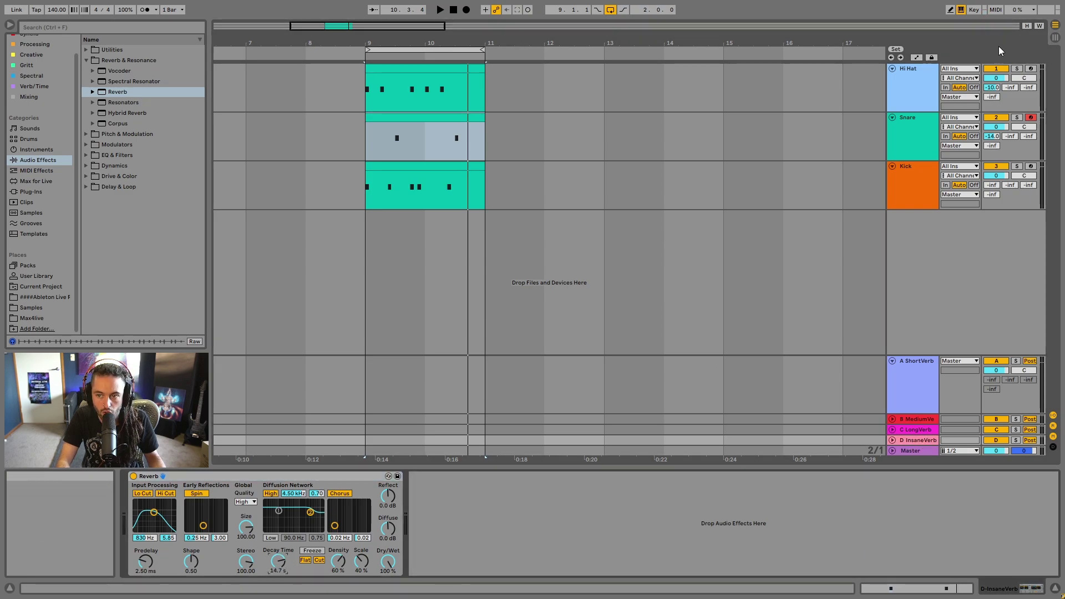
- Turn the Hi Hat's ShortVerb send to -inf, solo the Snare, and compare the ShortVerb return on/off
drag(992, 87, 994, 117)
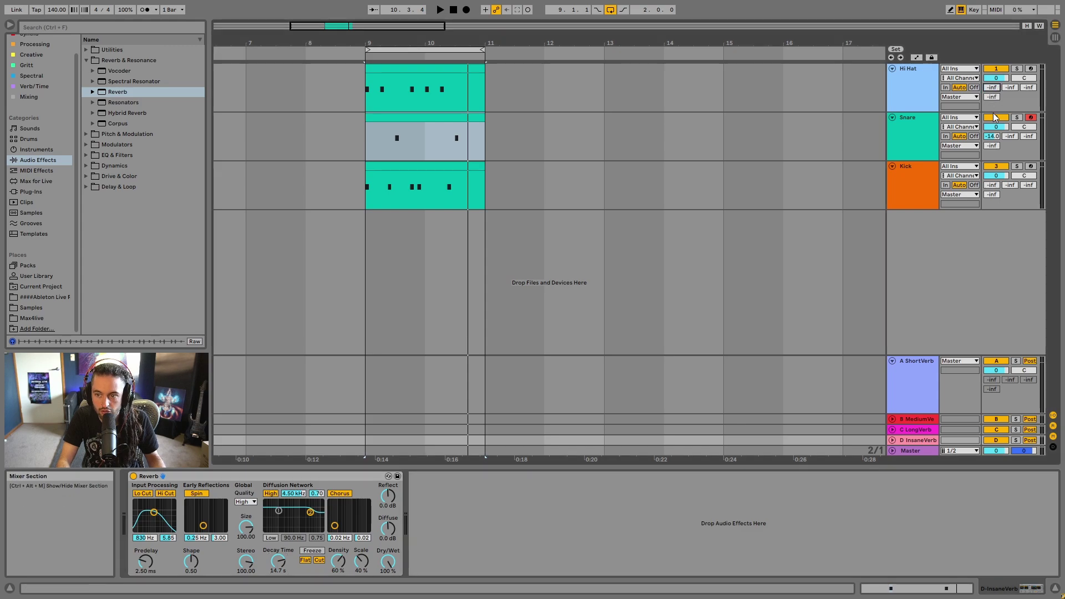
click(1017, 118)
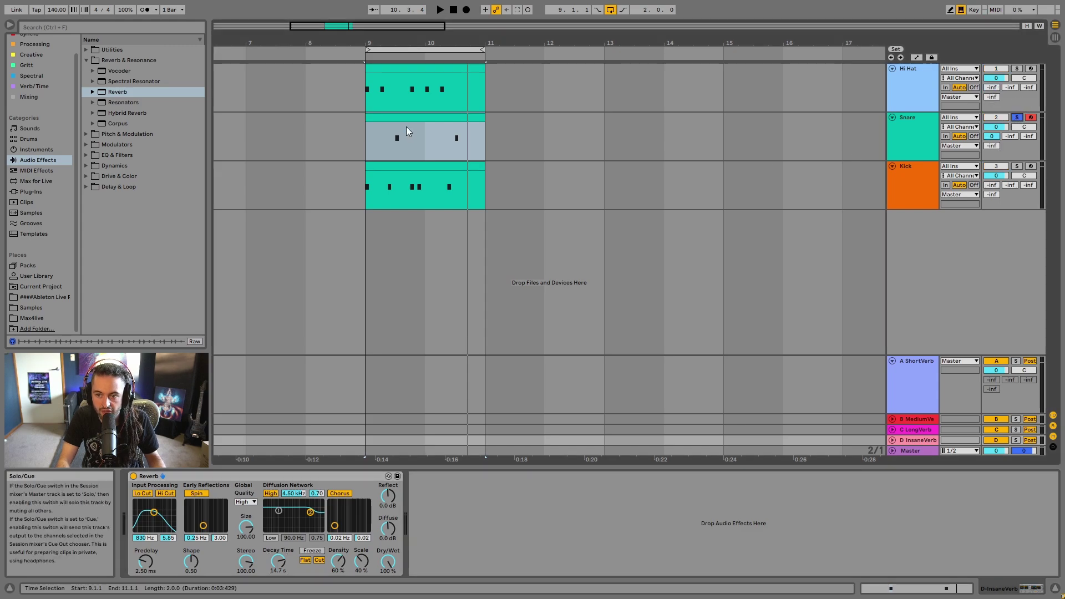
key(space)
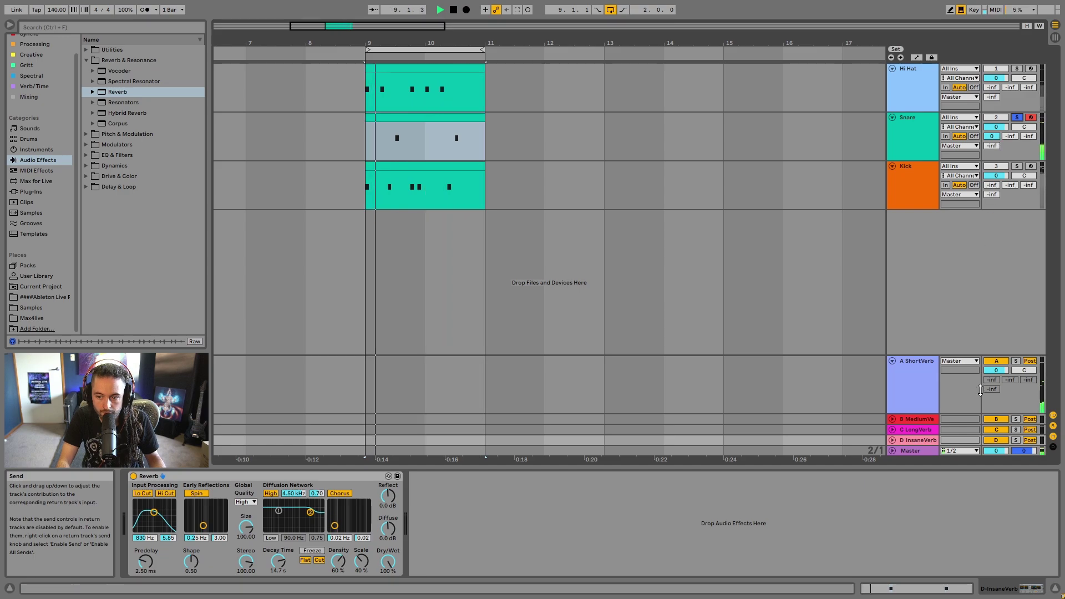
click(996, 361)
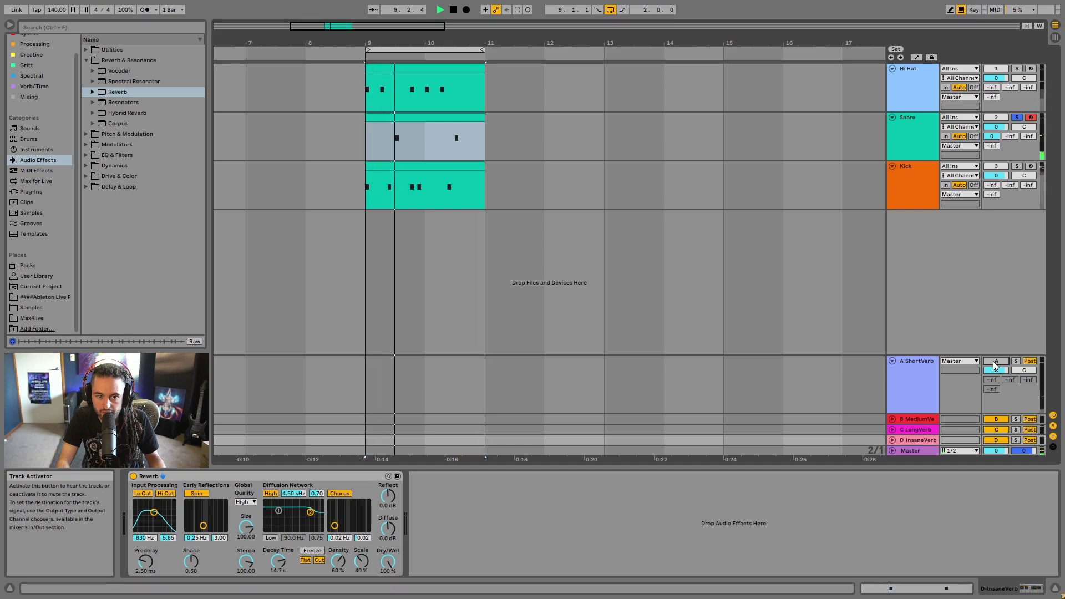
click(996, 361)
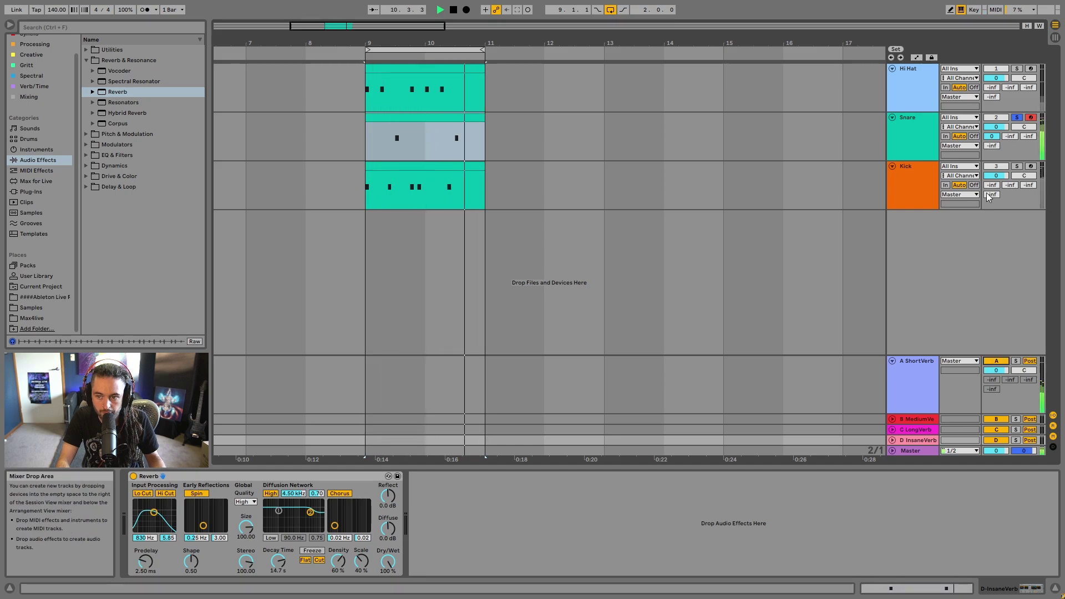
key(space)
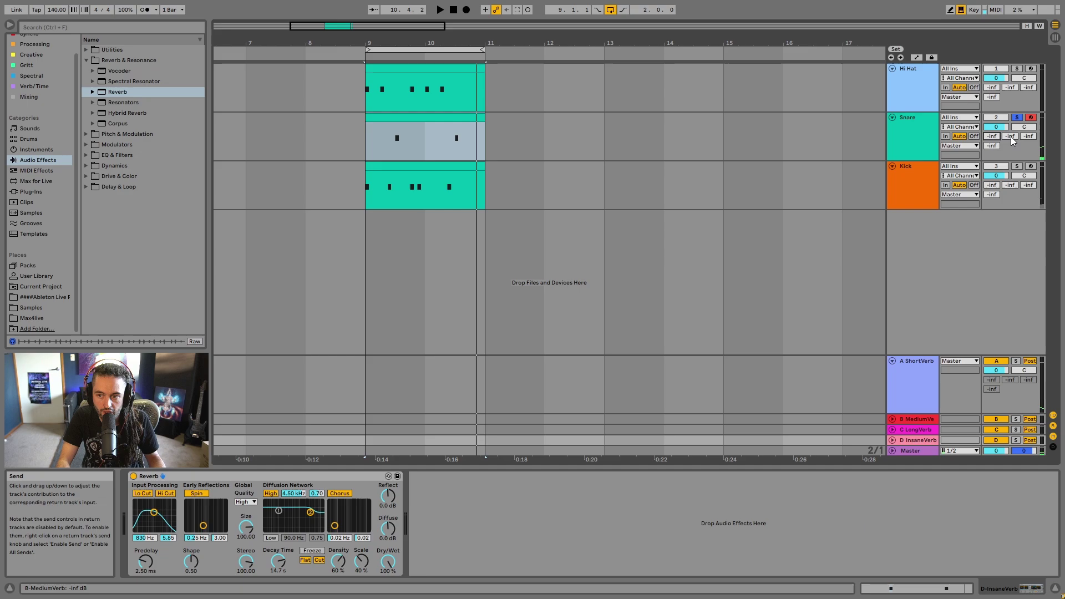
- Raise the Snare's MediumVerb send to 0 dB and compare the MediumVerb return on/off
drag(1010, 136, 1009, 78)
key(space)
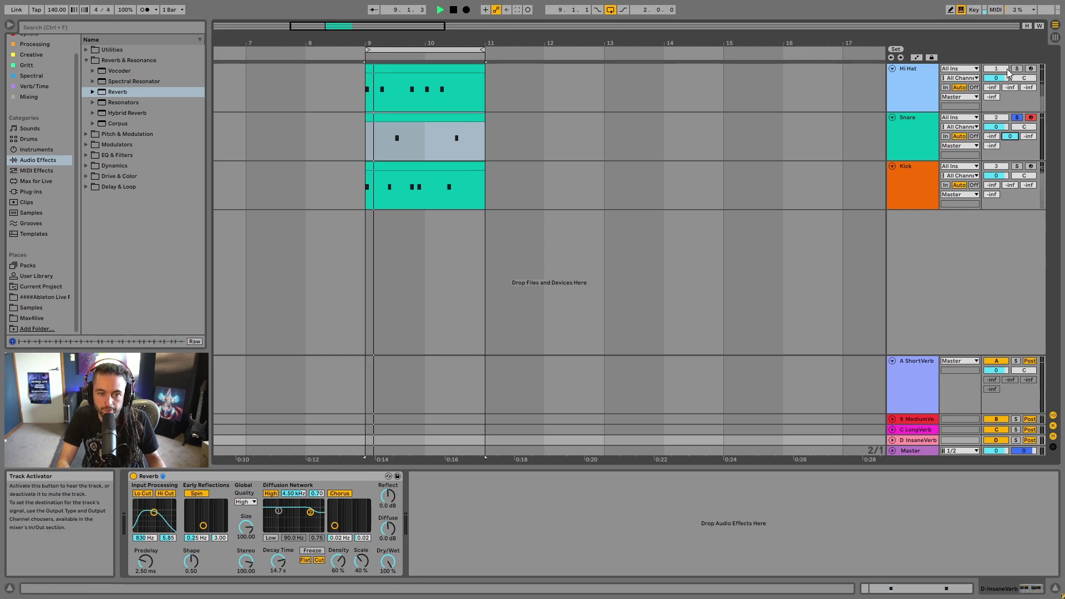
click(997, 420)
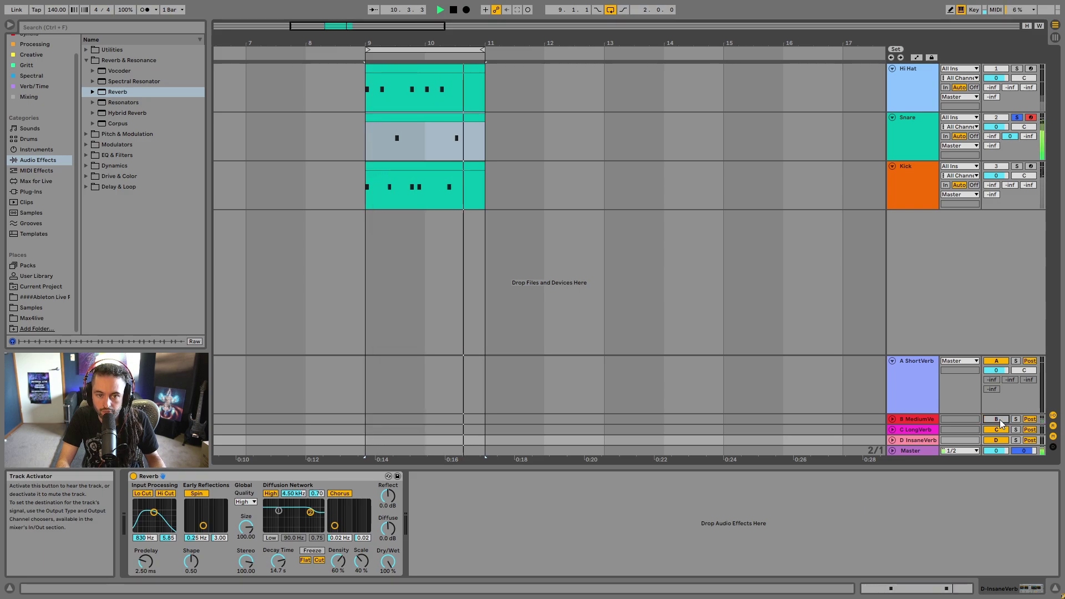
click(997, 420)
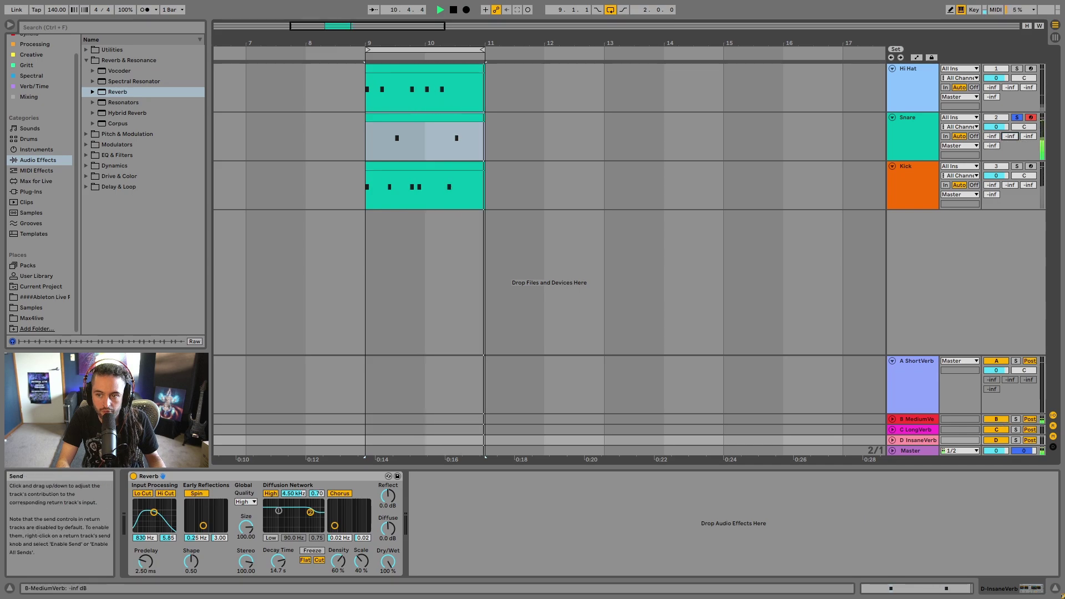
- Raise the Snare's LongVerb send to 0 dB, audition the loop, then unsolo the Snare
drag(1028, 137, 1027, 90)
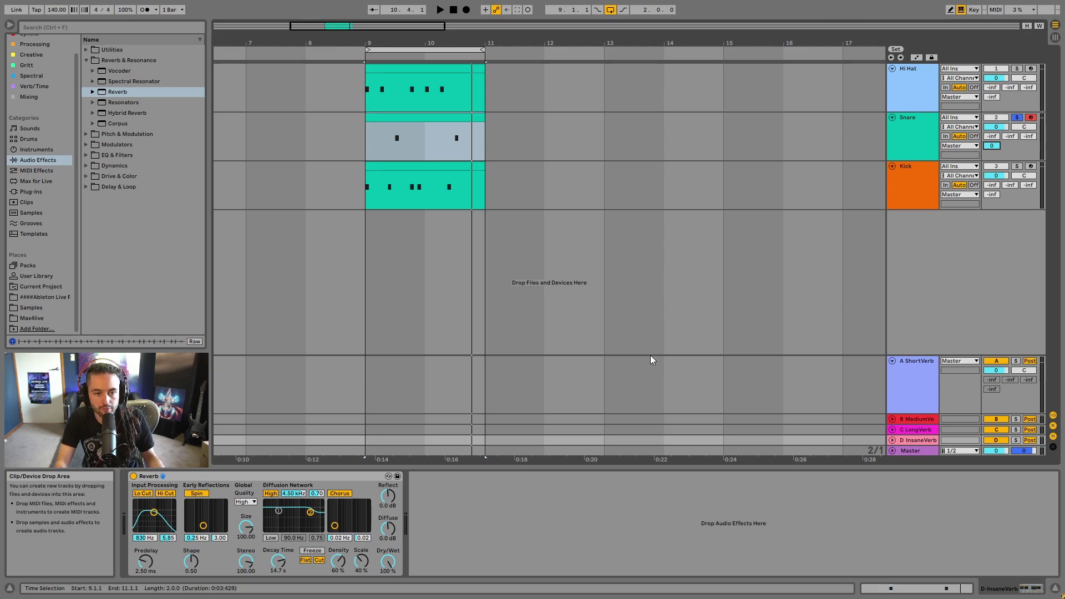
key(space)
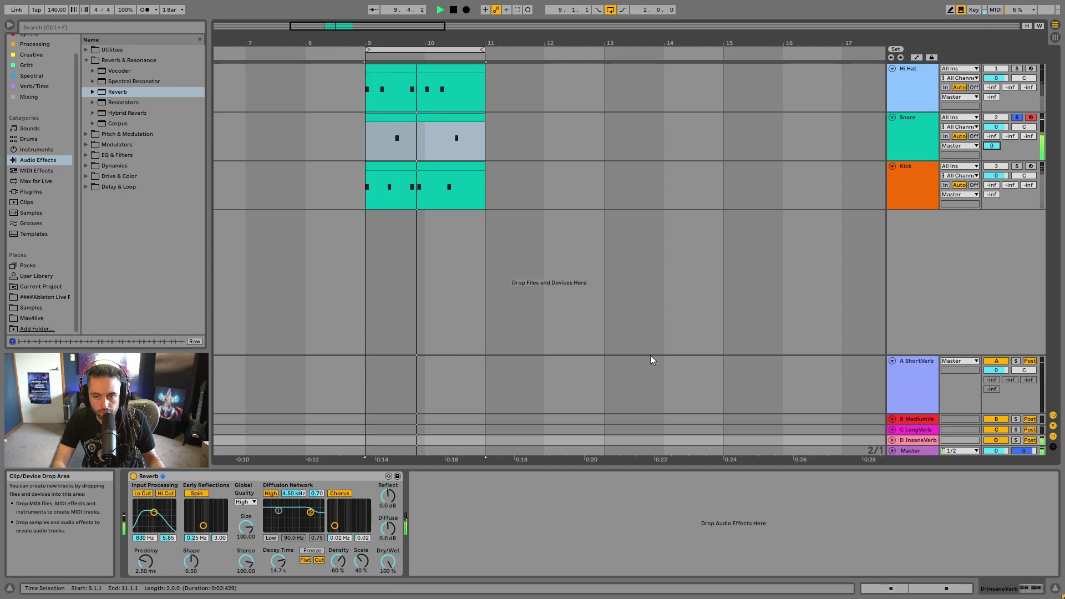
key(space)
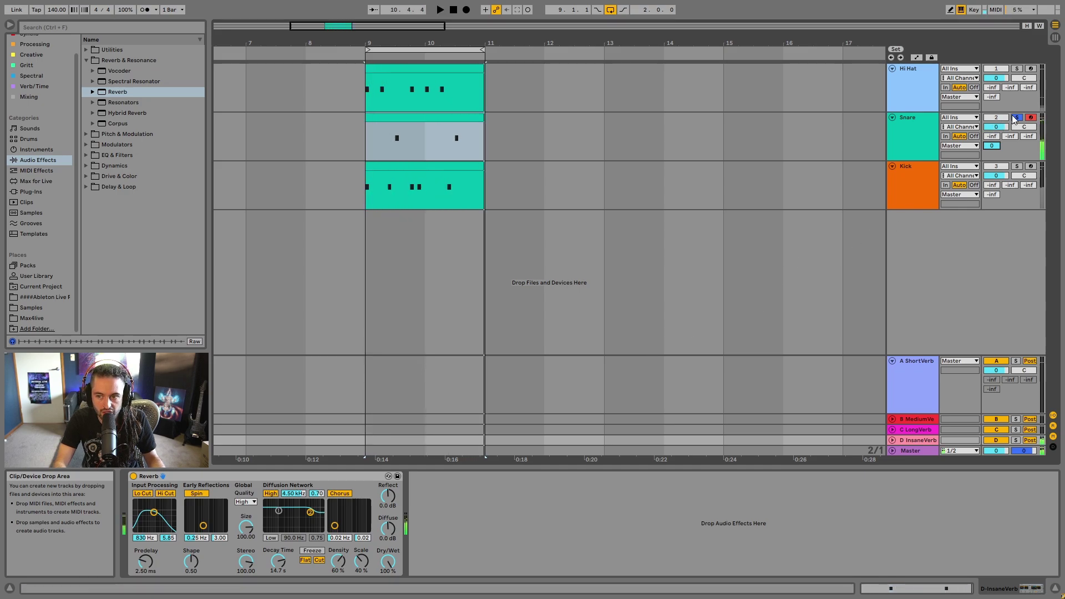
click(1018, 119)
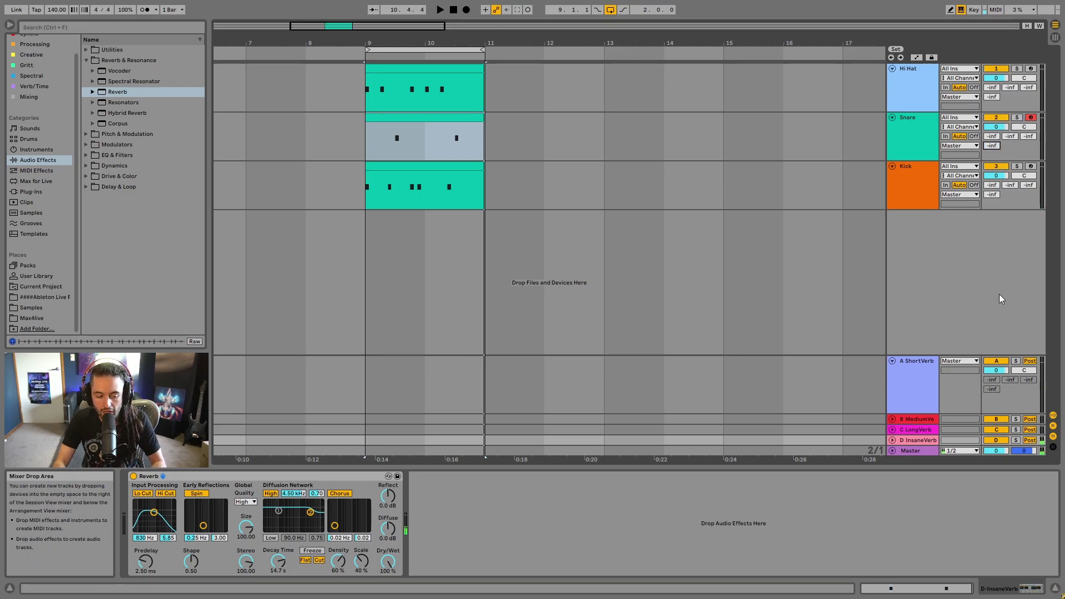
- Insert a fifth return track, E Return, below D InsaneVerb
click(892, 361)
right_click(907, 307)
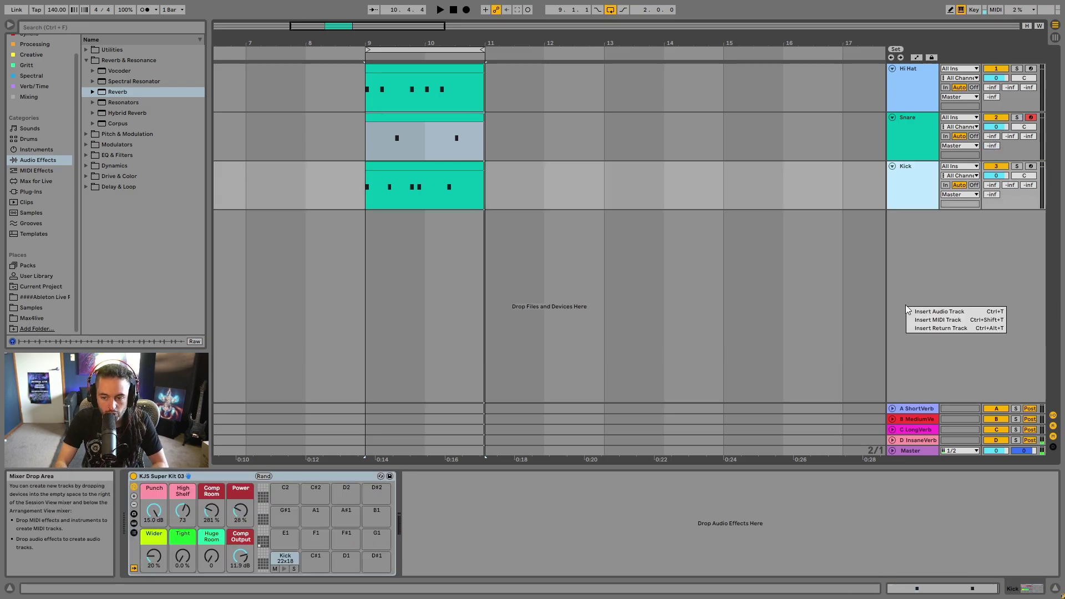
click(941, 328)
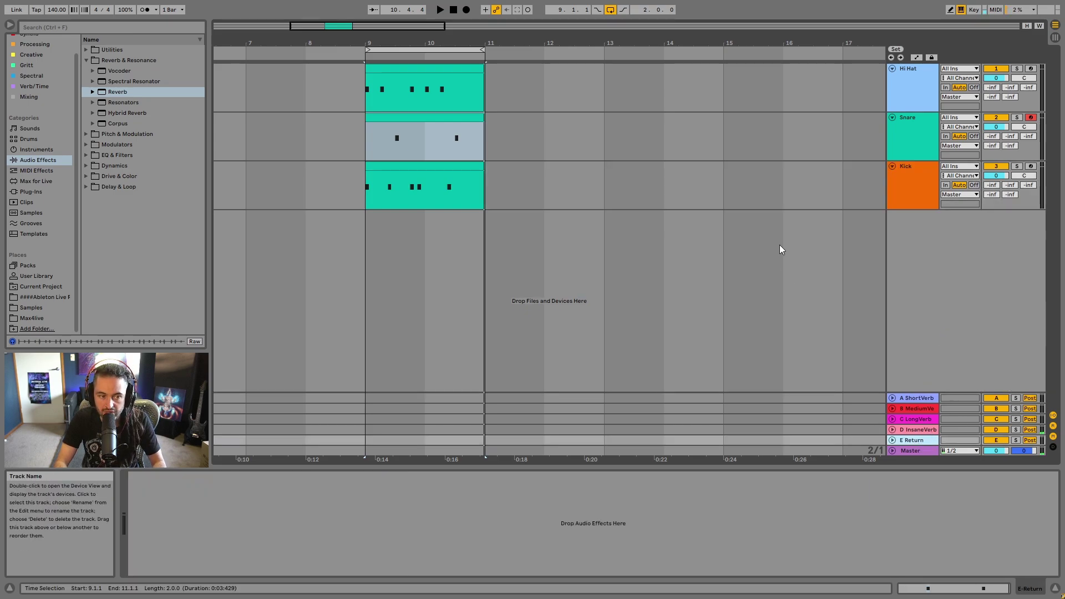